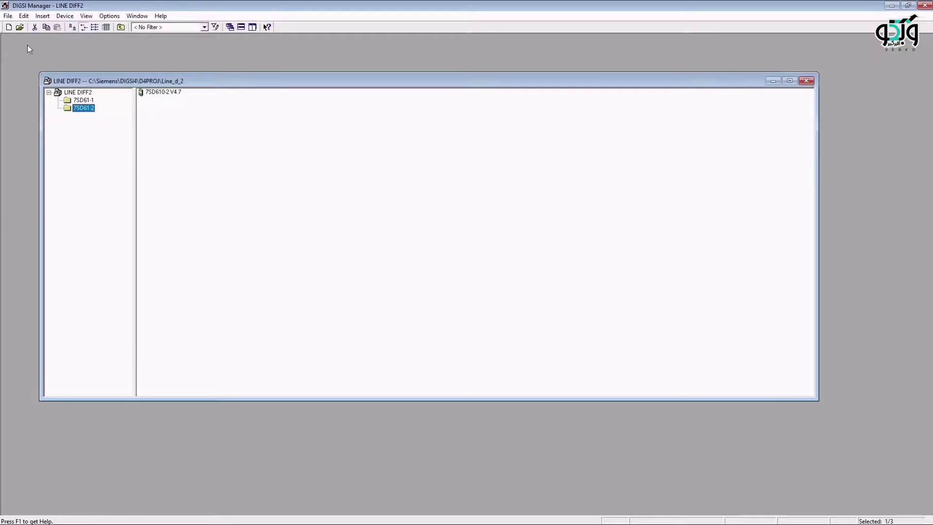
Step: Save the LINE DIFF2 project as a copy named LINES DIFF in C:\Siemens\DIGSI4\D4PROJ
left_click(10, 16)
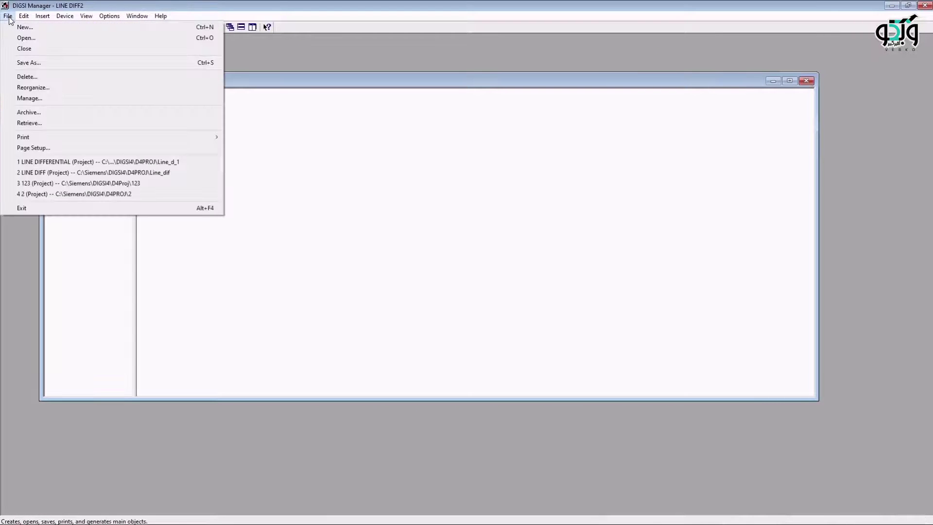
left_click(20, 63)
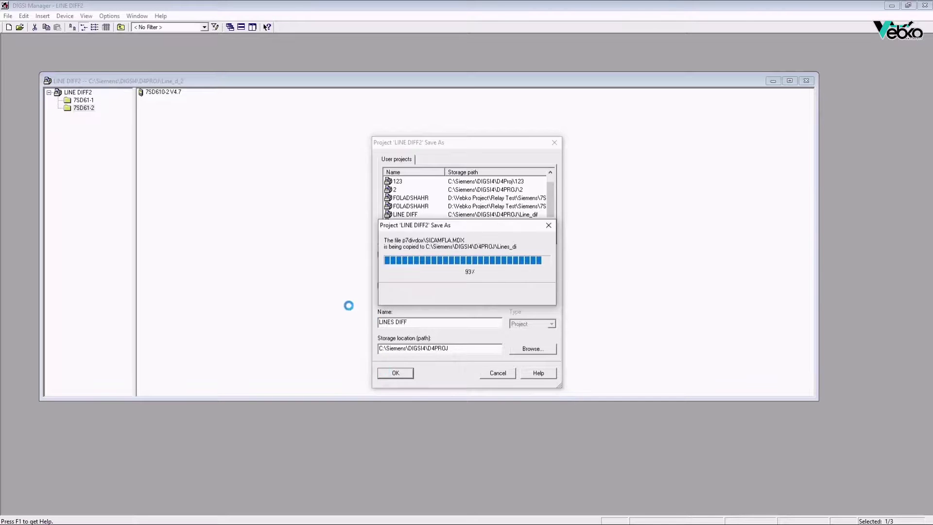
left_click(421, 296)
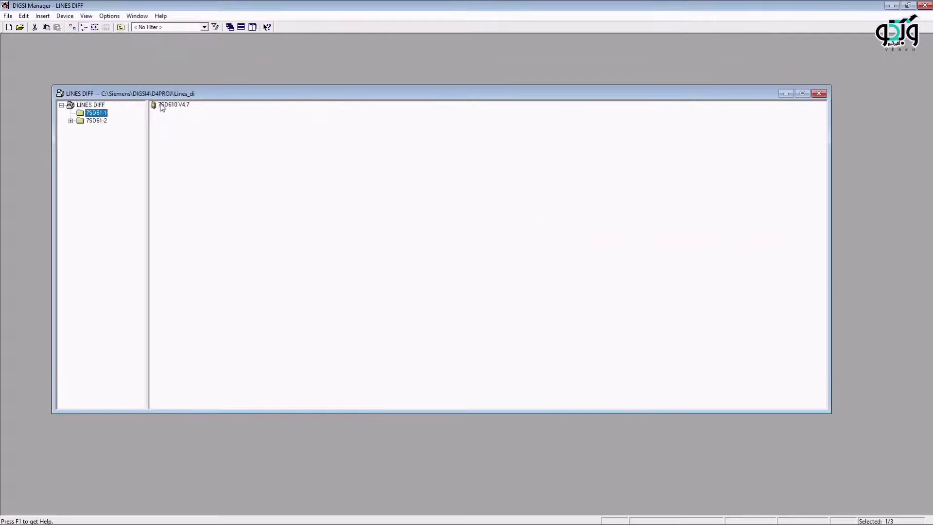
Step: Export the 7SD610 V4.7 device settings as XRIO, overwriting the existing 7SD610 V4.7.xrio
right_click(163, 104)
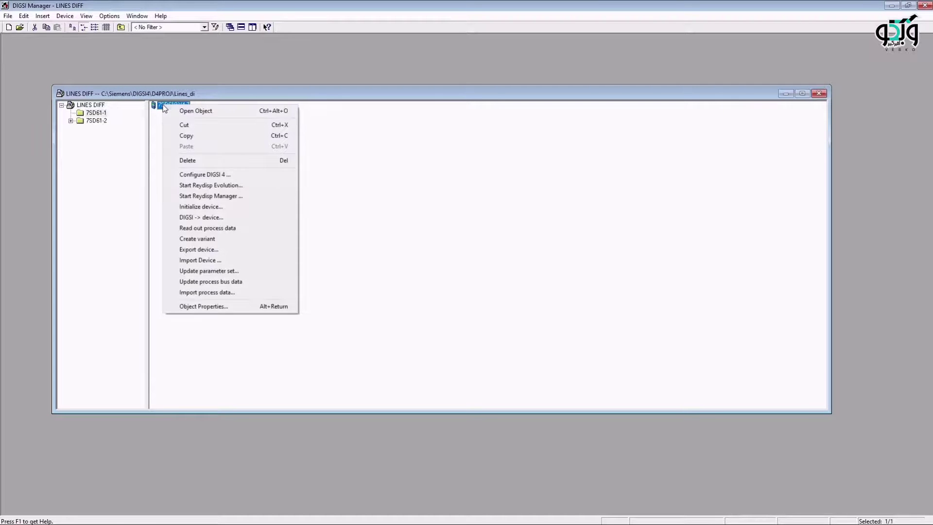
left_click(208, 248)
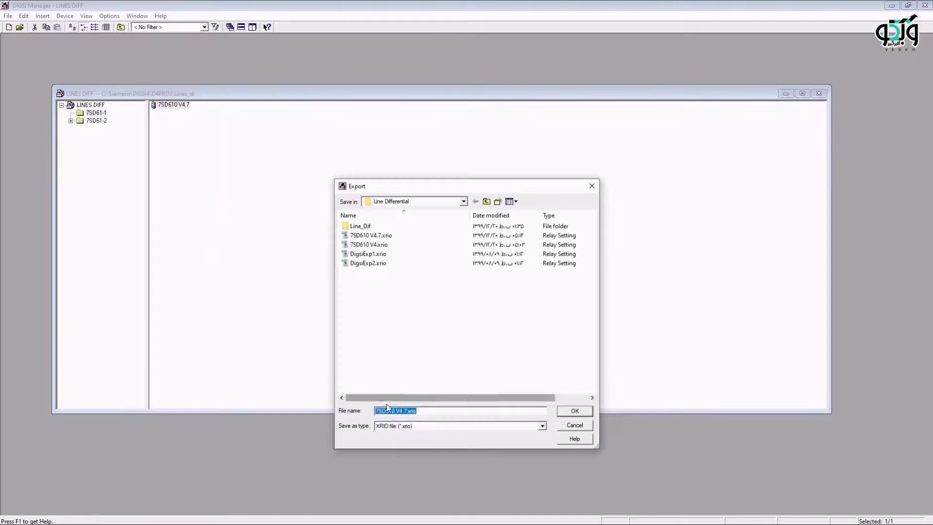
left_click(542, 426)
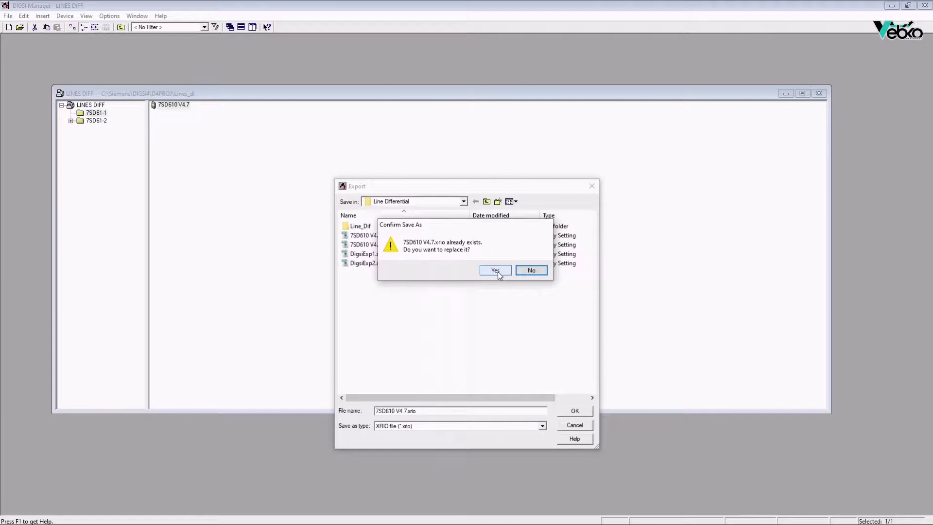
left_click(495, 270)
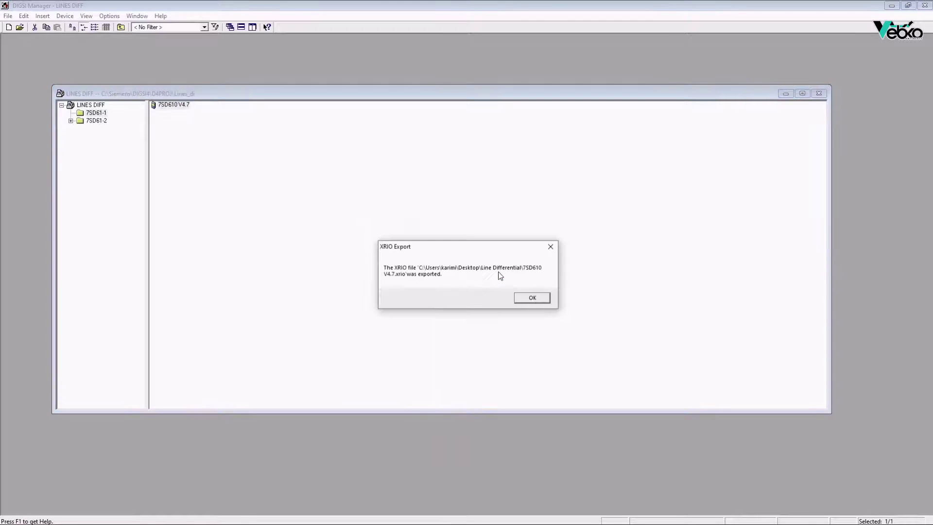
left_click(532, 297)
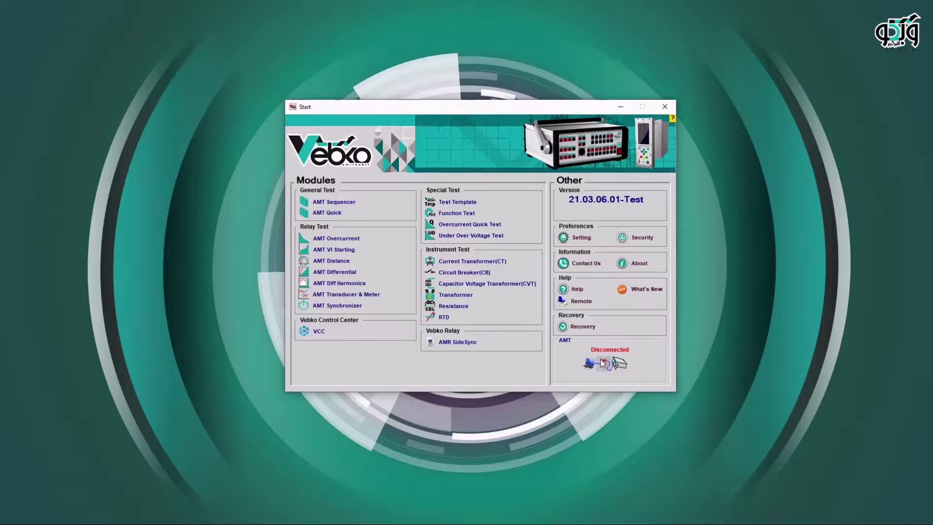
Step: Connect Vebko AMT to the test set at 192.168.1.36
left_click(603, 364)
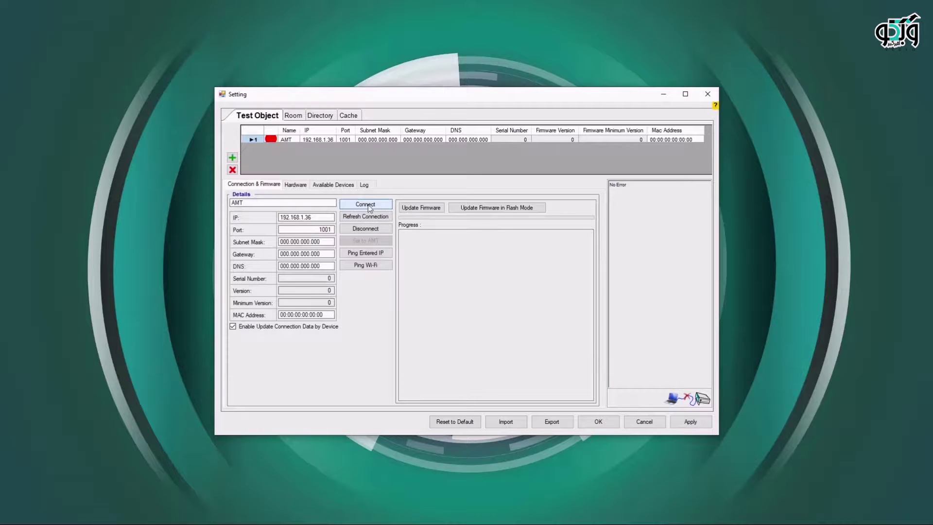
left_click(351, 204)
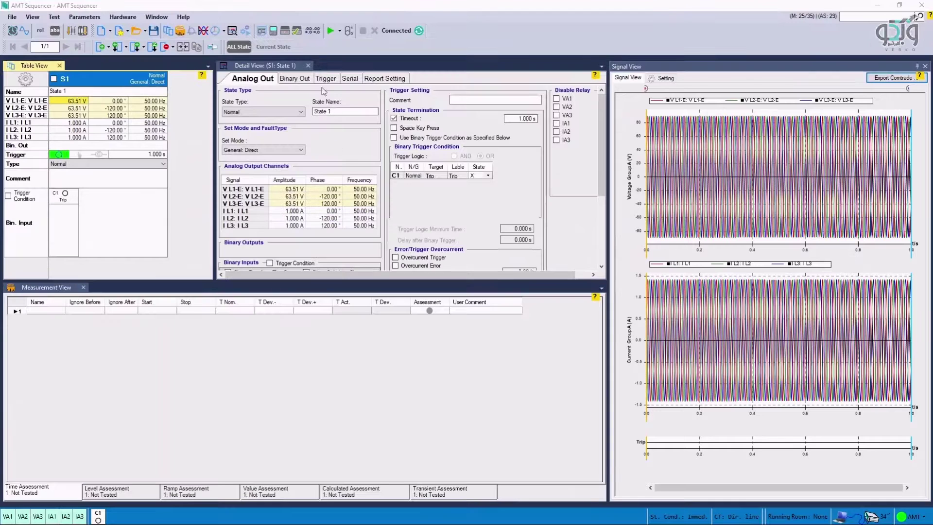
Step: In the hardware output check, disable the V L1-E, V L2-E and V L3-E voltage outputs
left_click(296, 36)
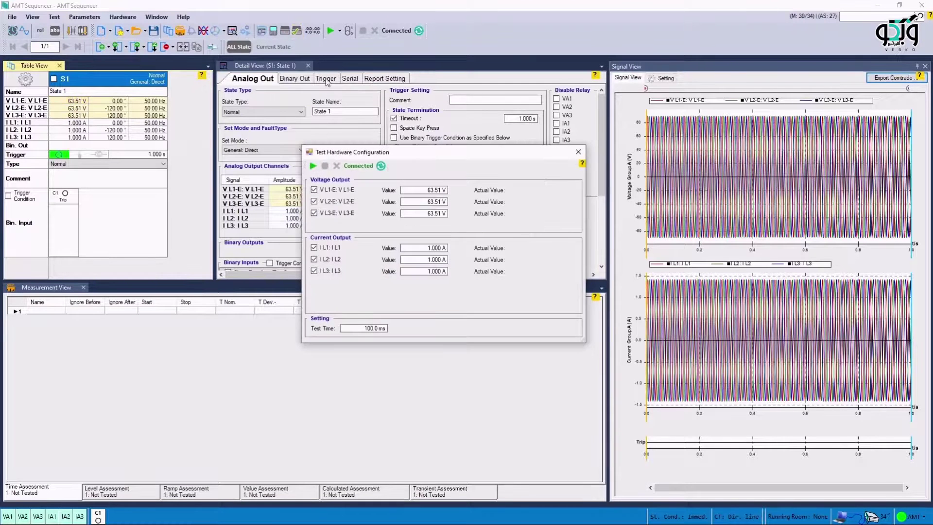
left_click(314, 190)
left_click(314, 202)
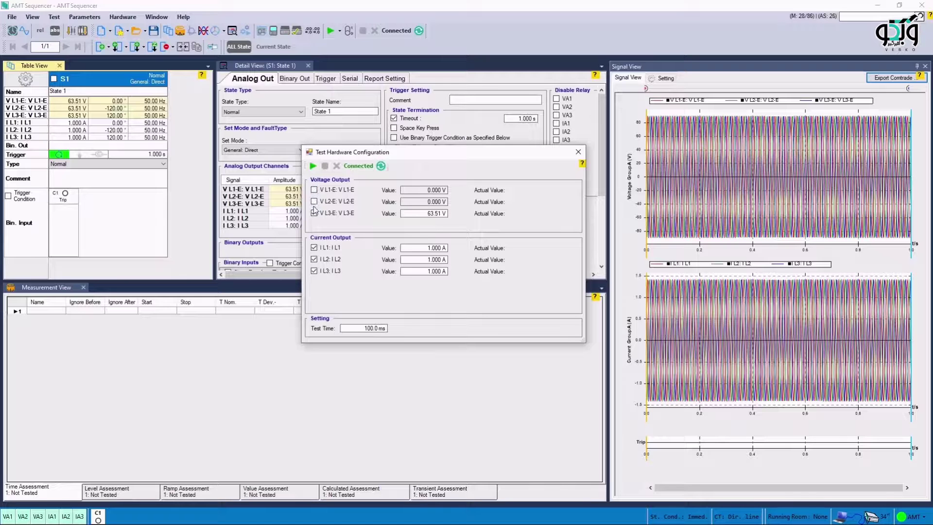
left_click(314, 212)
Step: Set I L1, I L2 and I L3 to 0.1 A with a 1 s test time
left_click(417, 248)
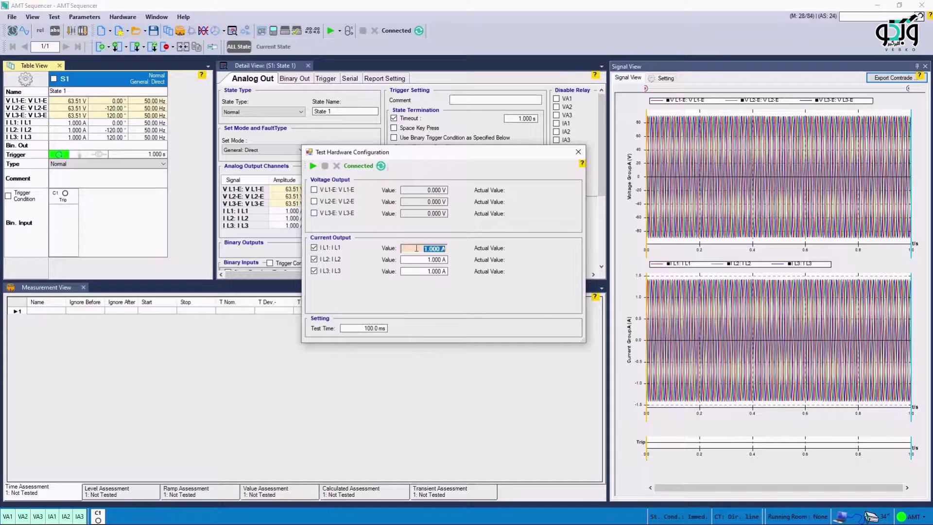
type("0.1")
key("Return")
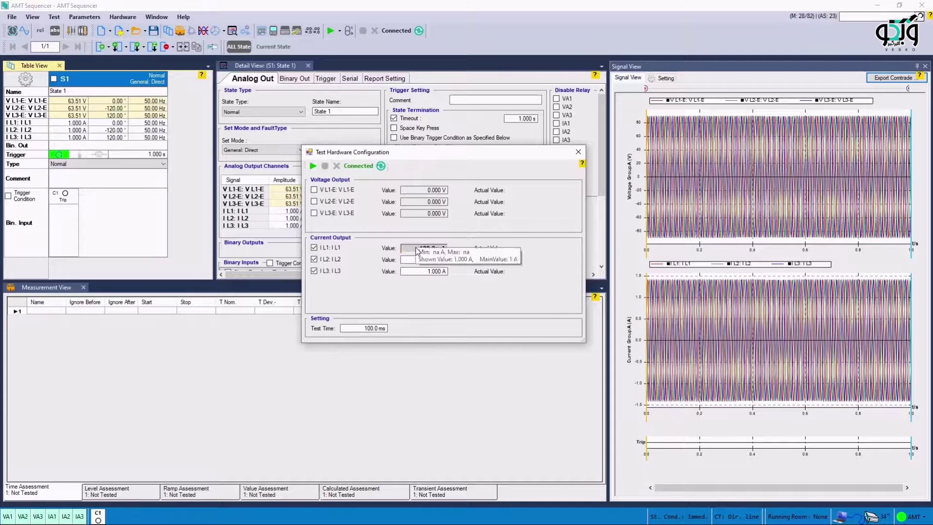
left_click(421, 260)
type("0.1 A")
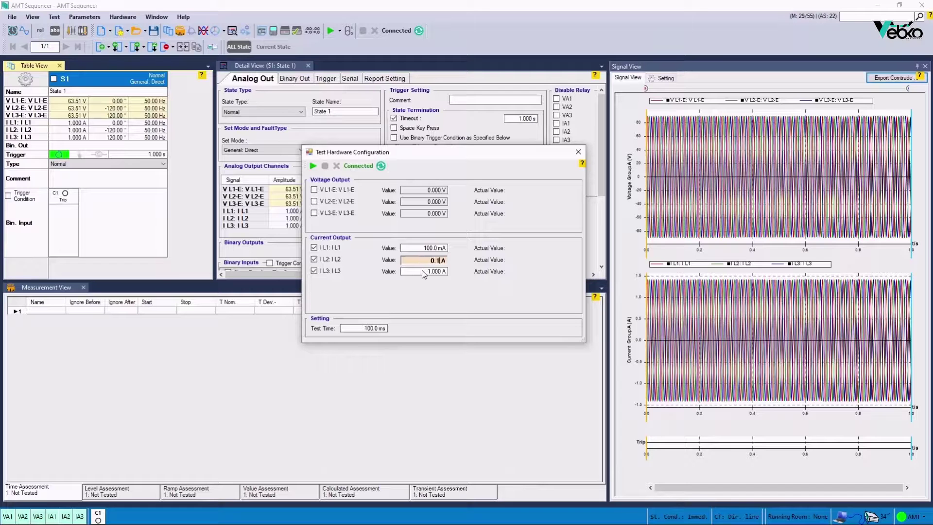
left_click(423, 273)
type("0.1")
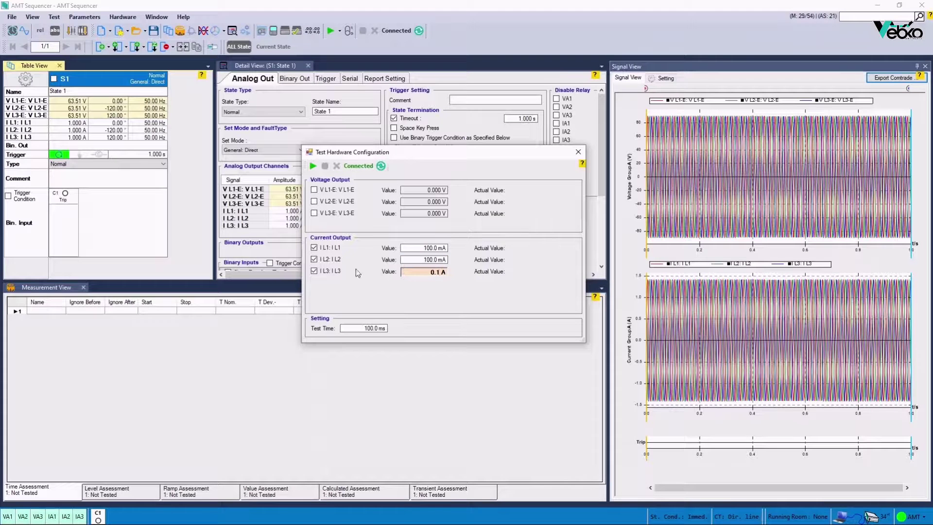
left_click(358, 328)
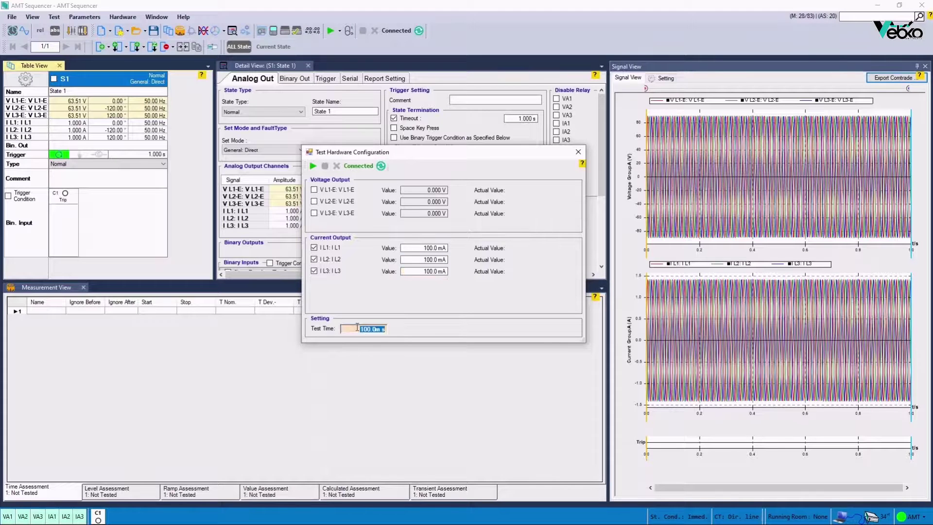
type("1")
Step: Run the 100 mA output test, then clear the result and close the check
left_click(313, 167)
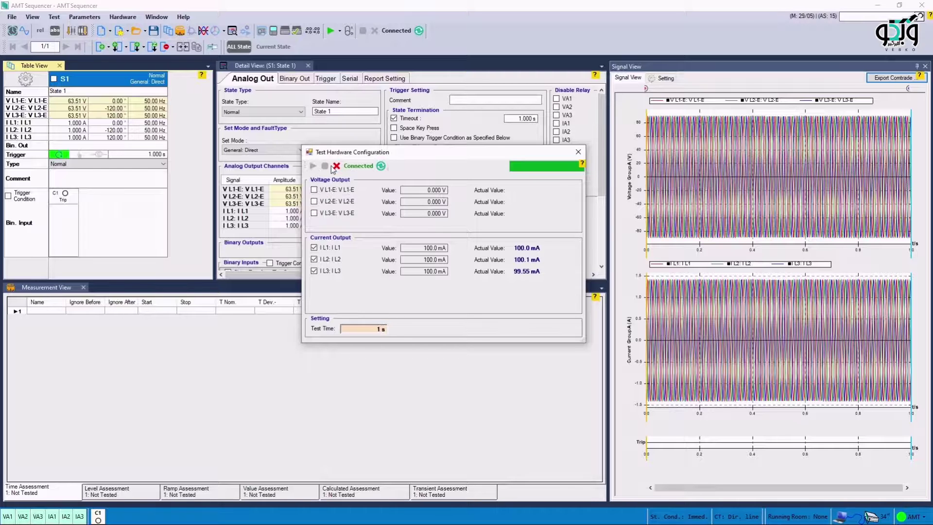
left_click(336, 167)
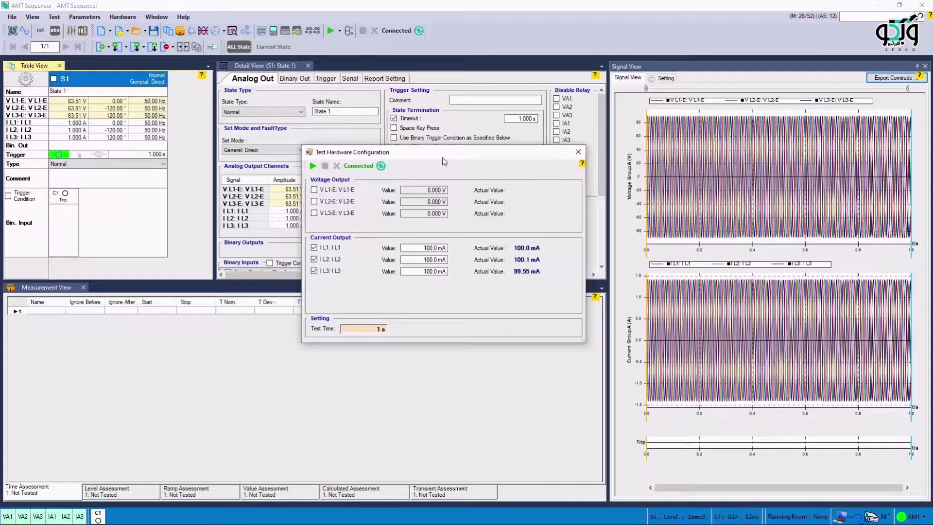
left_click(578, 151)
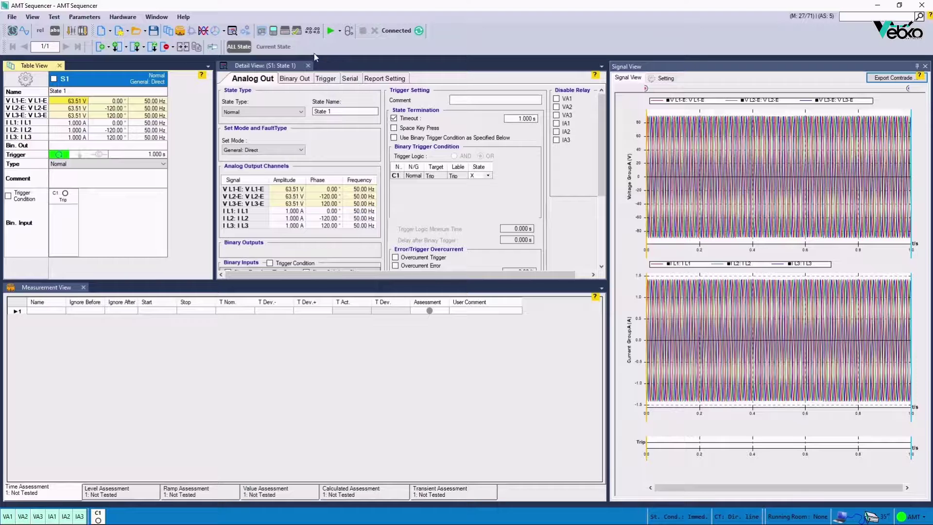
Step: Assign current channels Y1, Y2, Y3 to I L1(1), I L2(1), I L3(1) in the hardware configuration
left_click(287, 34)
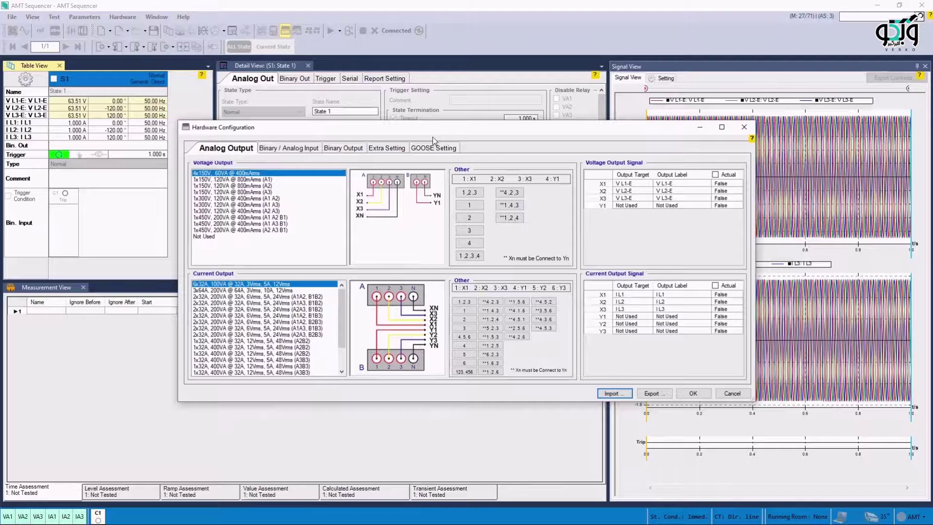
left_click(627, 318)
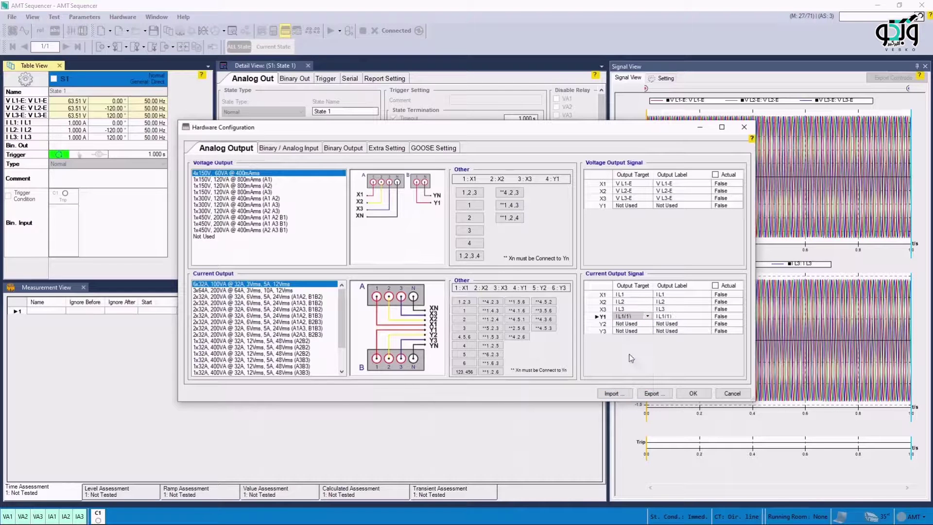
left_click(624, 355)
left_click(622, 324)
left_click(622, 324)
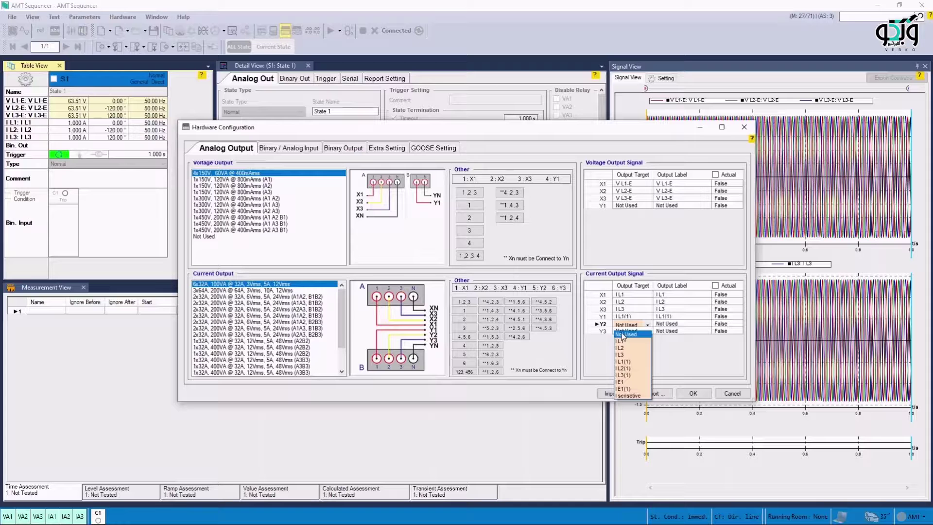
left_click(625, 365)
left_click(627, 331)
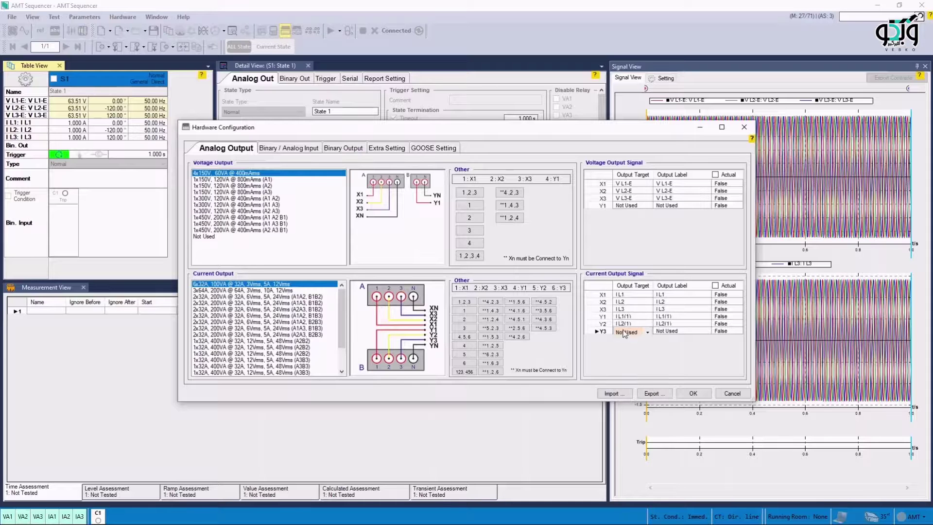
left_click(627, 331)
left_click(624, 382)
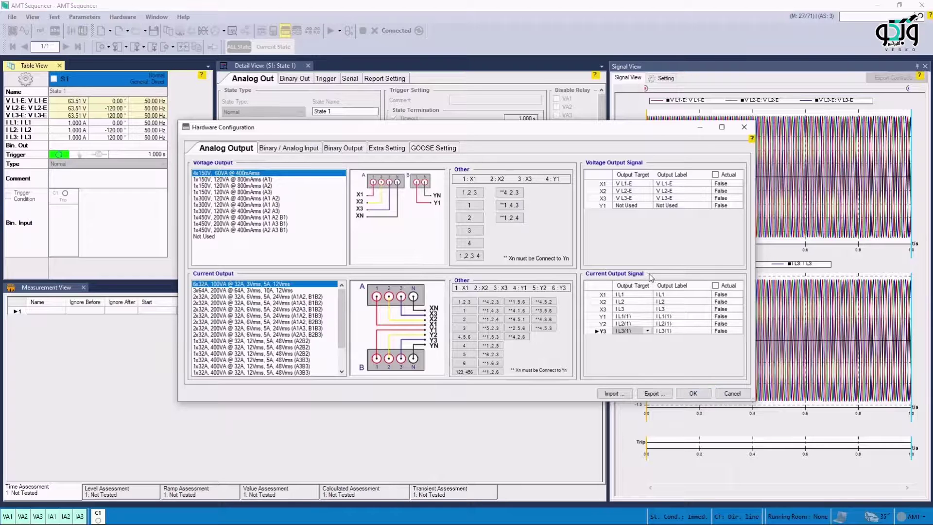
Step: Set voltage output channels X1, X2 and X3 to Not Used
left_click(622, 185)
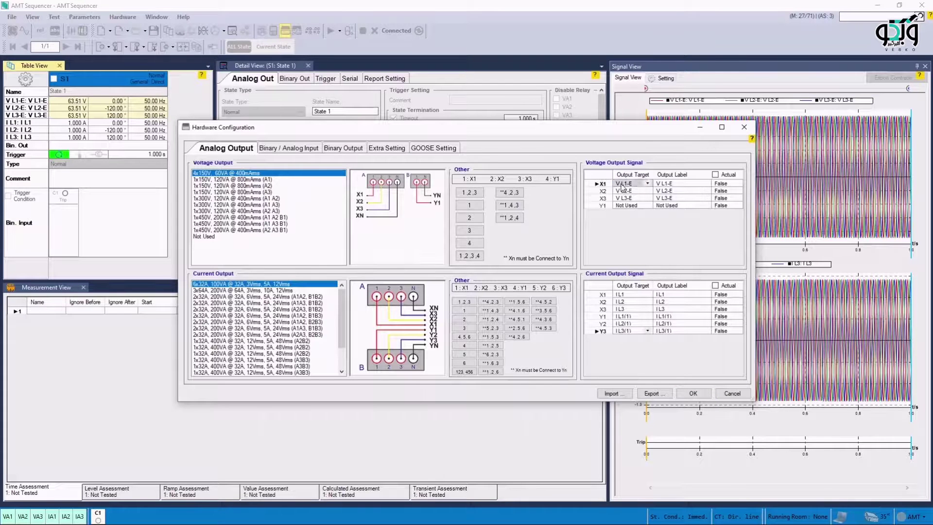
left_click(625, 194)
left_click(627, 192)
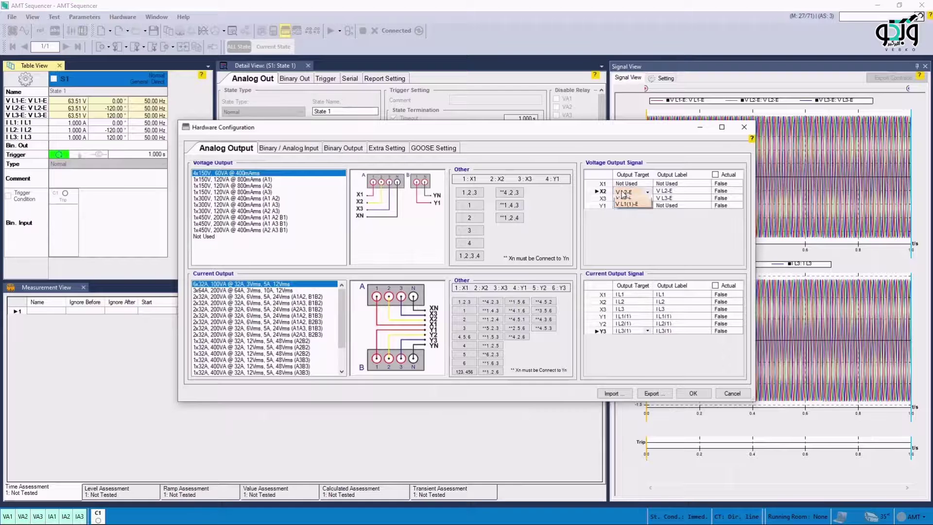
left_click(625, 201)
left_click(626, 198)
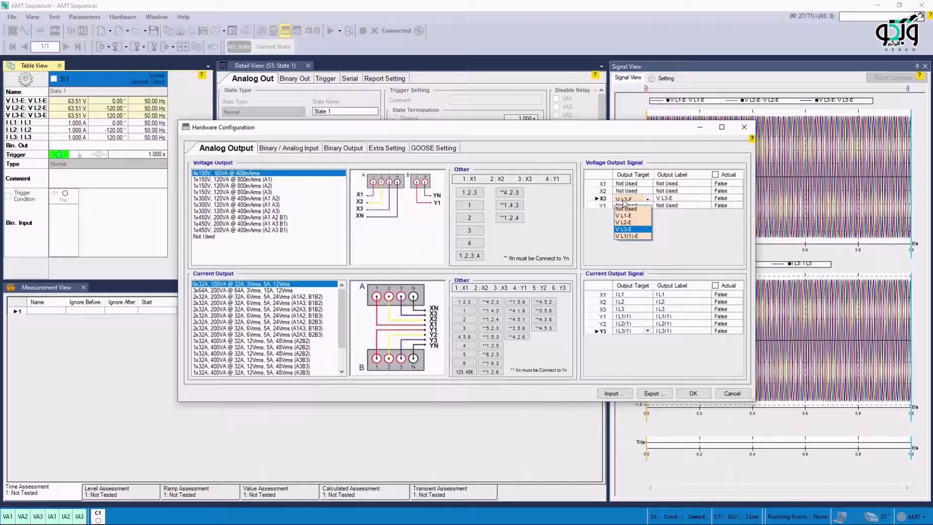
left_click(625, 209)
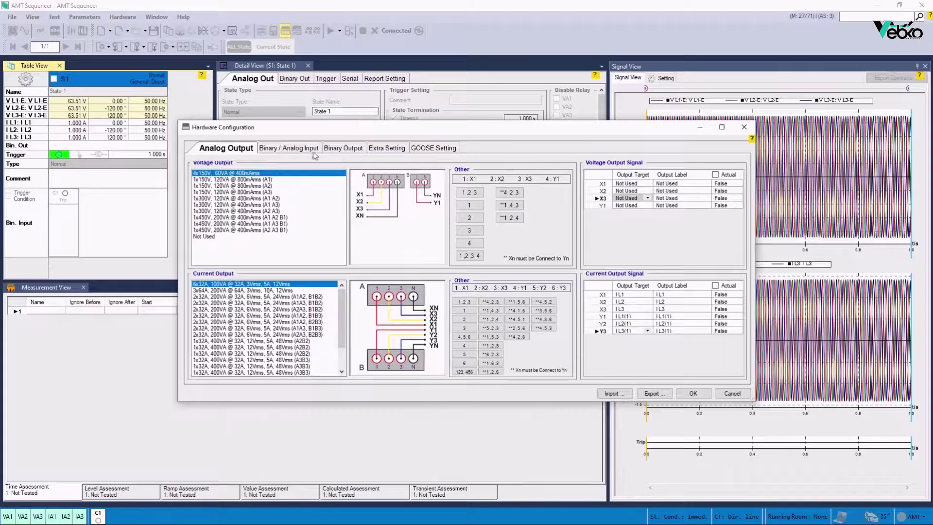
left_click(298, 149)
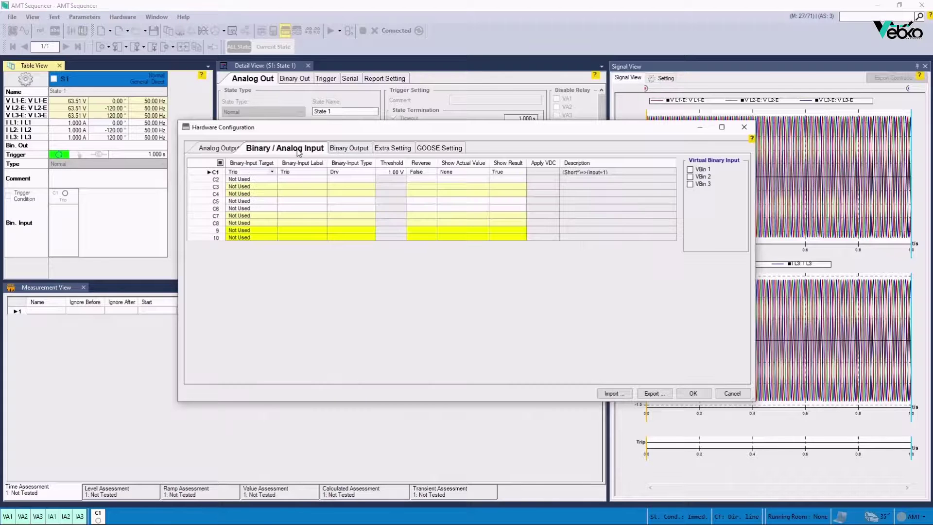
Step: Assign binary input C2 to Start, keeping Start as its label
left_click(274, 181)
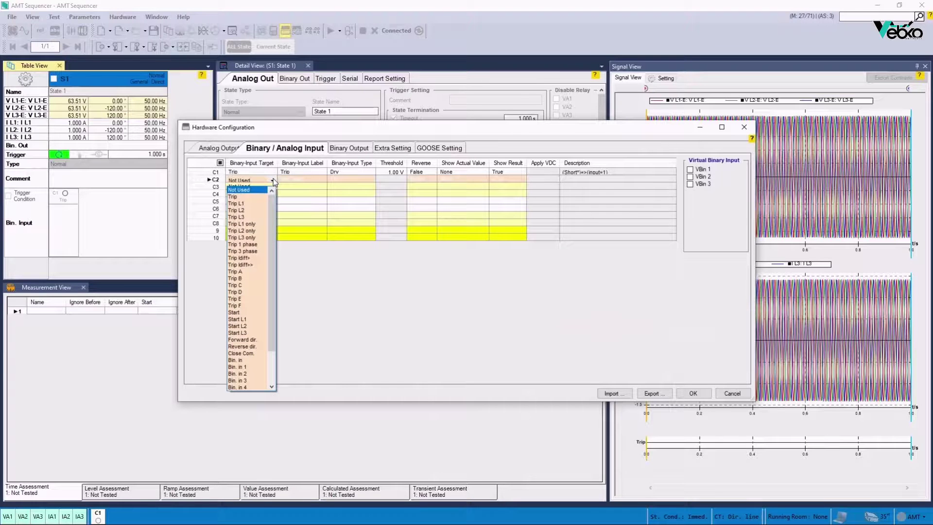
left_click(251, 312)
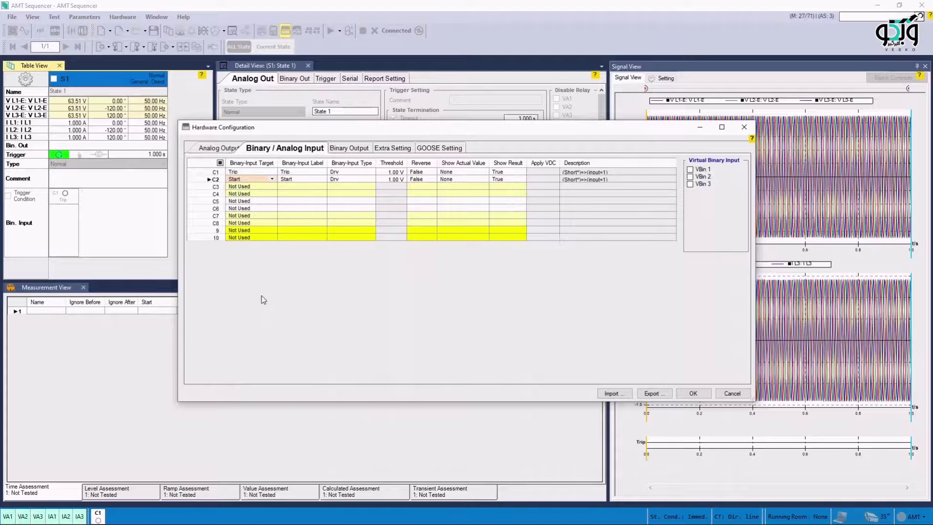
left_click(303, 180)
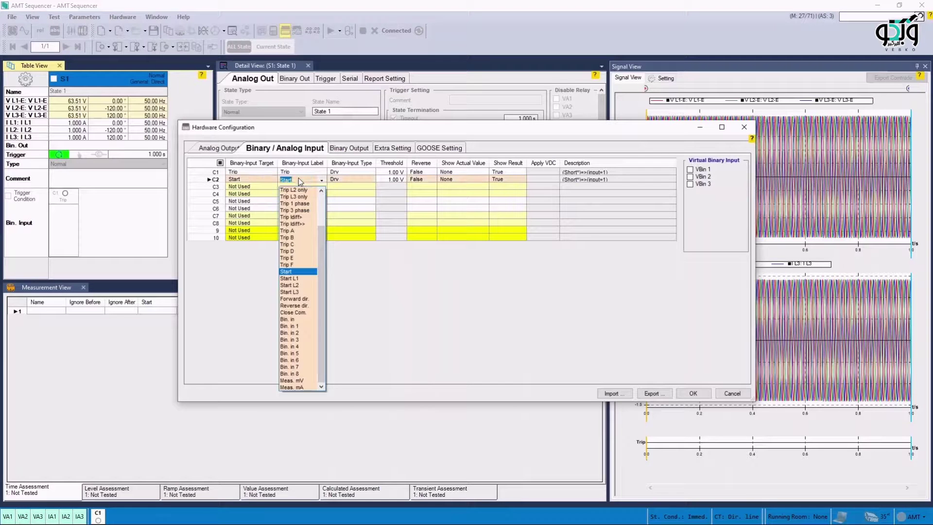
left_click(299, 178)
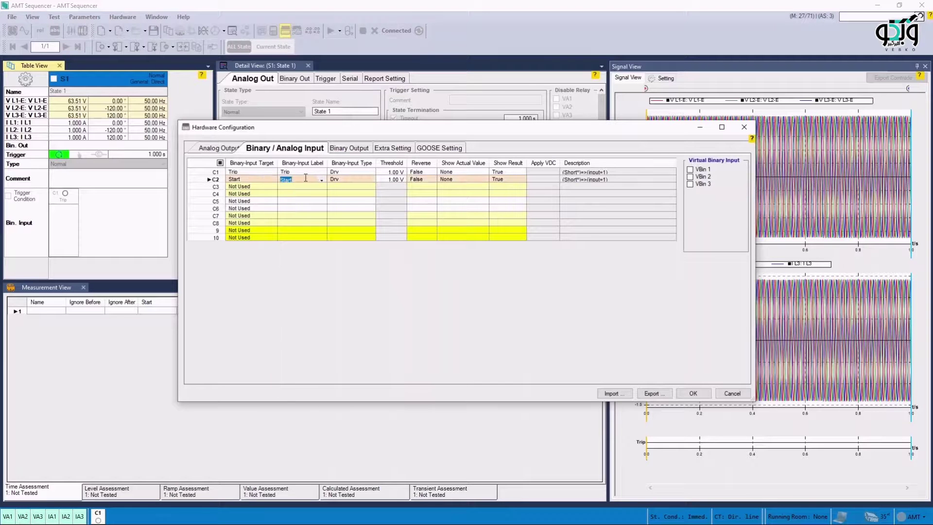
Step: Map binary output 1 to Bin. Out 1 and apply the hardware configuration
left_click(342, 149)
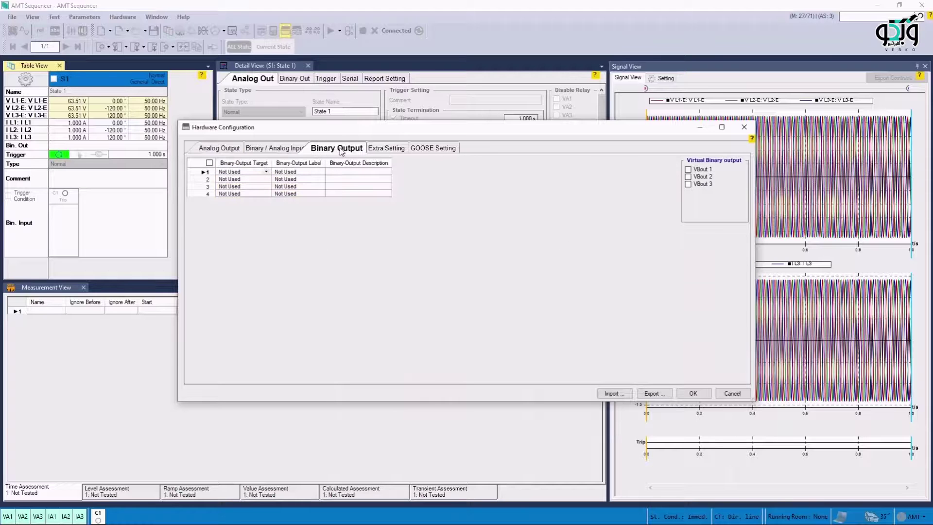
left_click(265, 173)
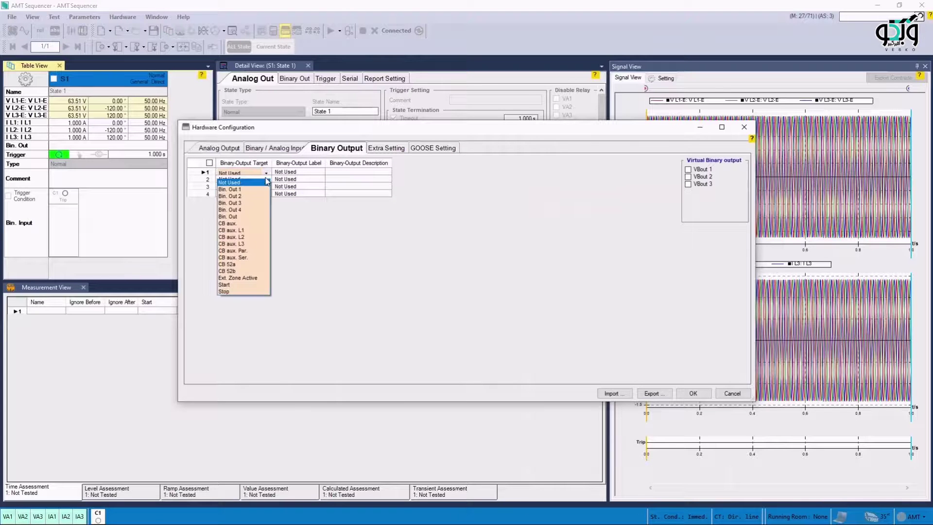
left_click(262, 190)
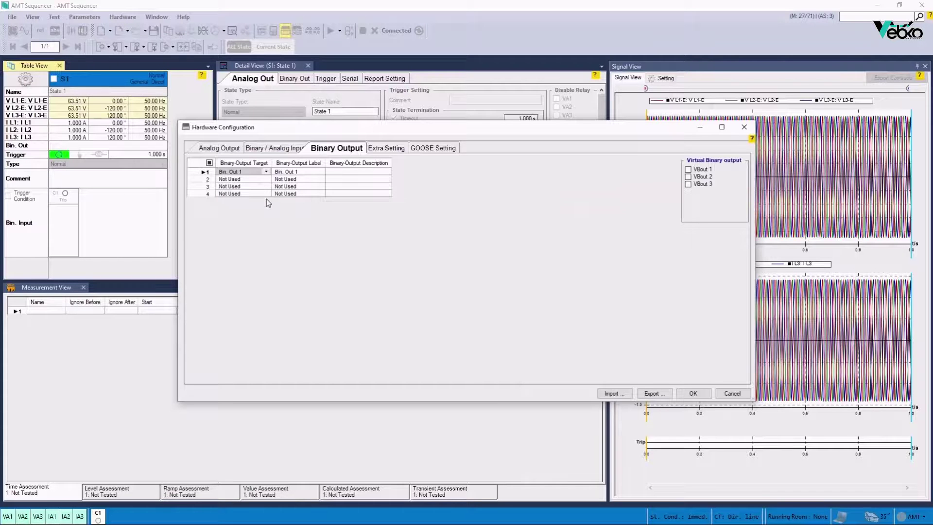
left_click(374, 149)
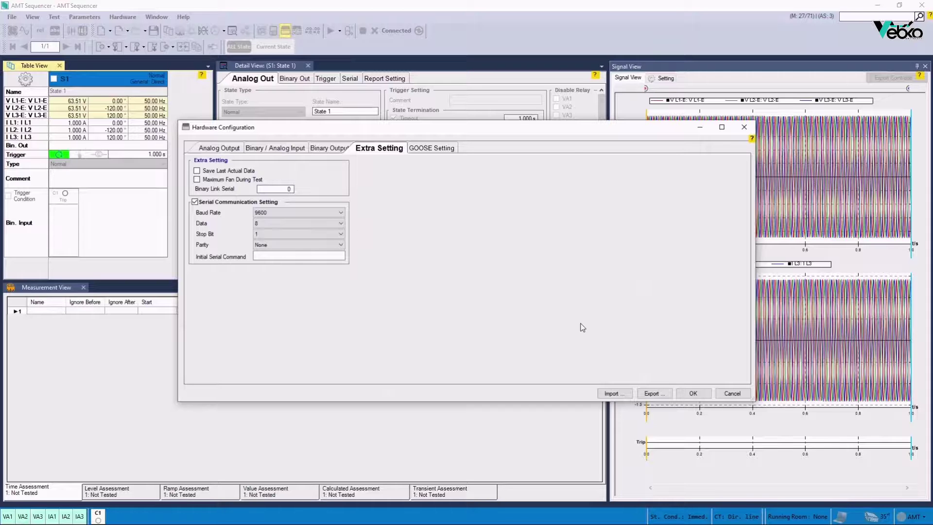
left_click(687, 394)
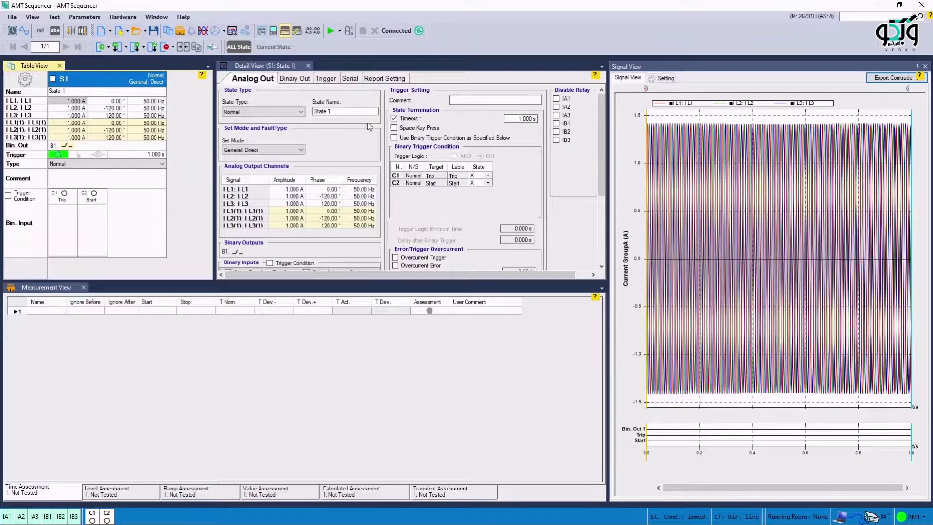
Step: Enter the test object device as manufacturer SIEMENS, type 7SD61, with 400 A primary current
left_click(273, 30)
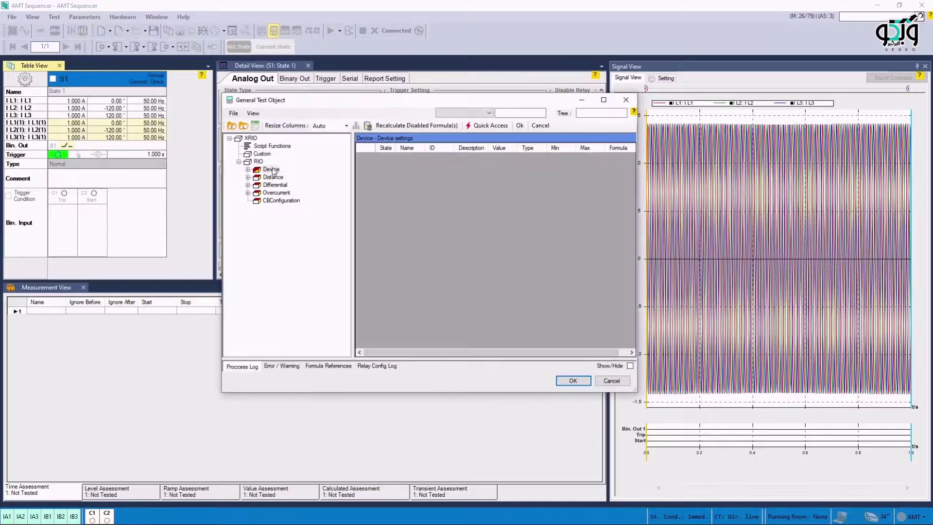
double_click(272, 170)
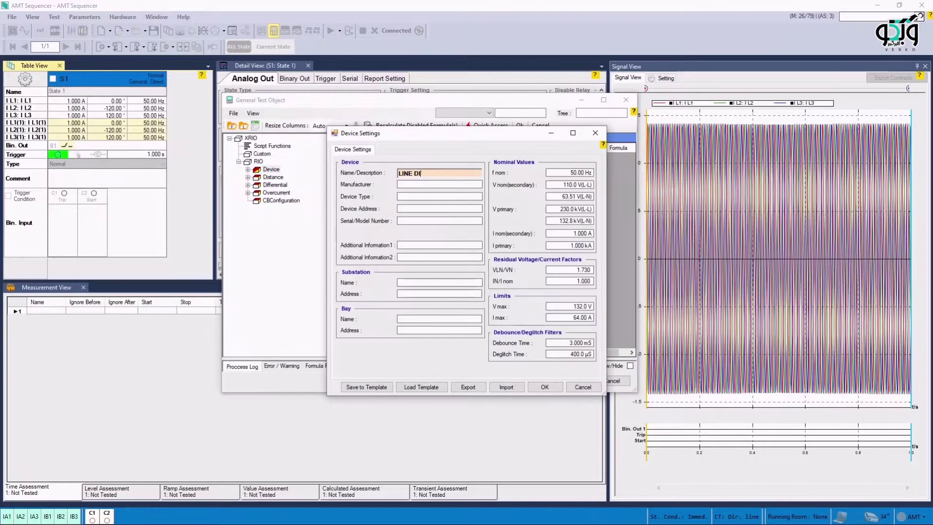
left_click(424, 183)
type("SIEMENS")
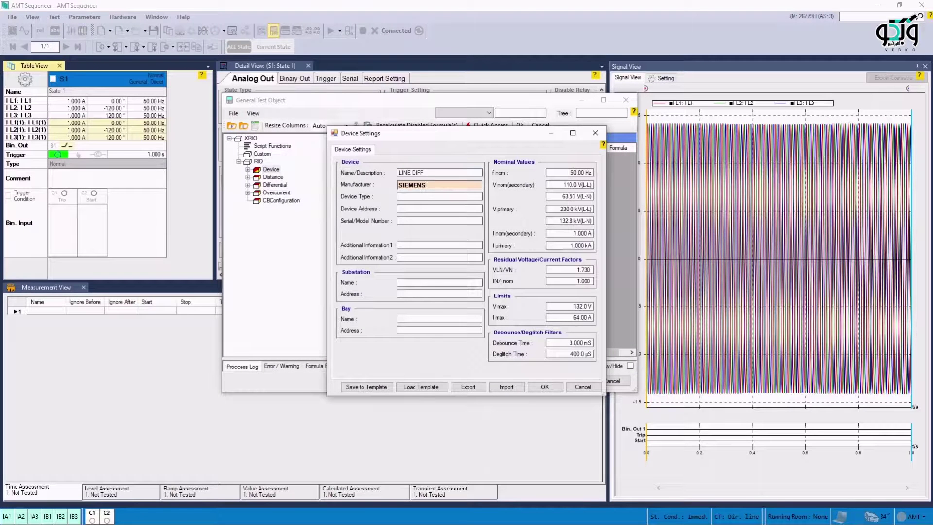
left_click(418, 197)
type("7S")
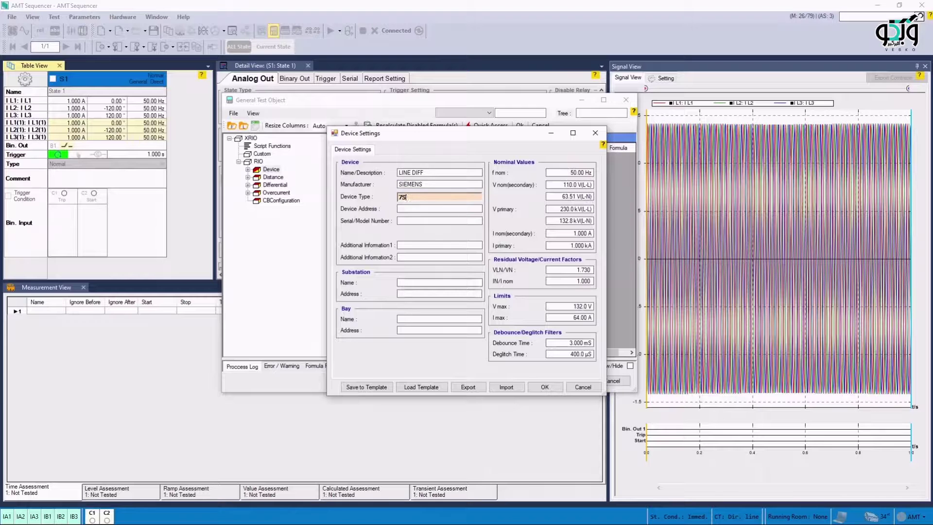
type("D61")
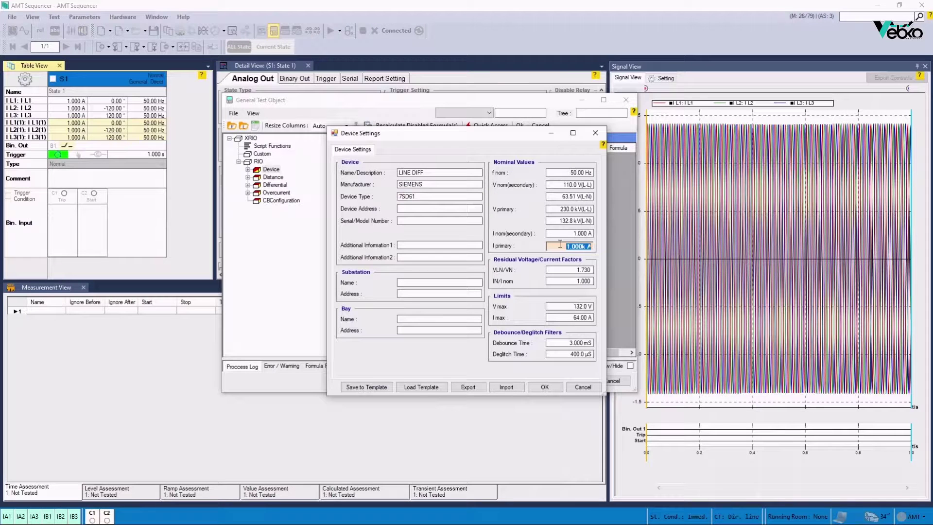
type("400")
left_click(554, 233)
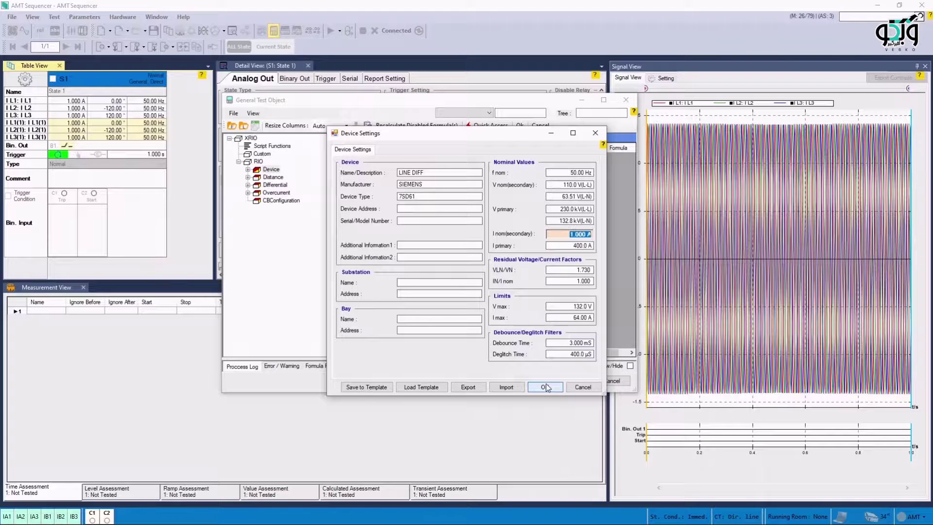
left_click(546, 387)
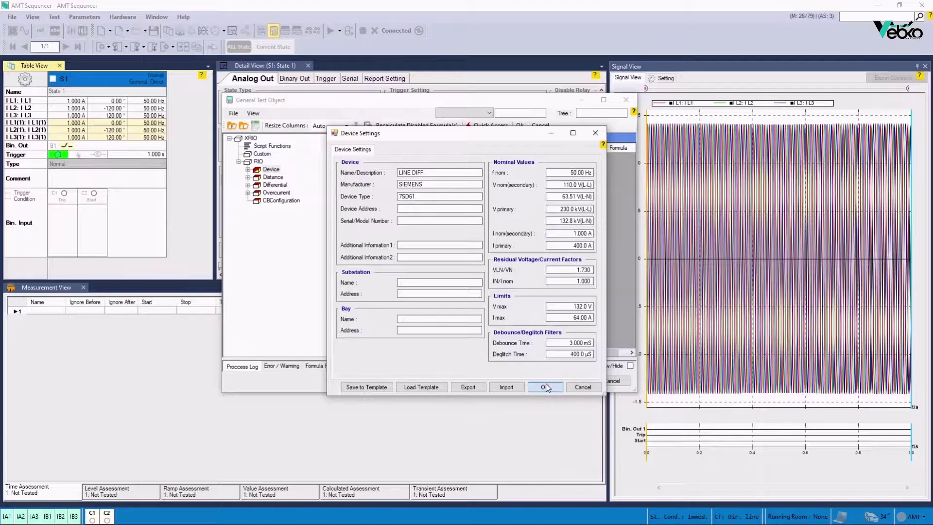
Step: Enter 100 for I L1 and equalize I L1–I L3 magnitudes at 166.7 mA
left_click(559, 381)
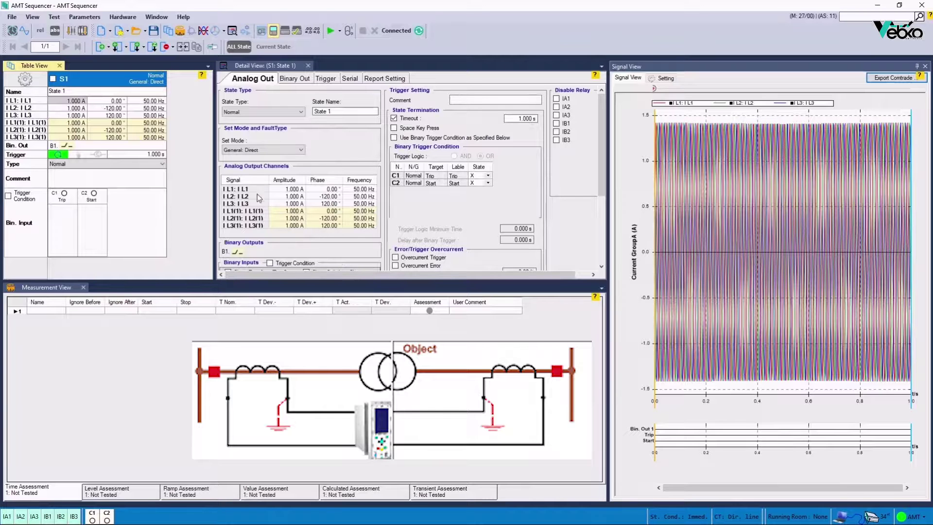
left_click(74, 101)
type("100")
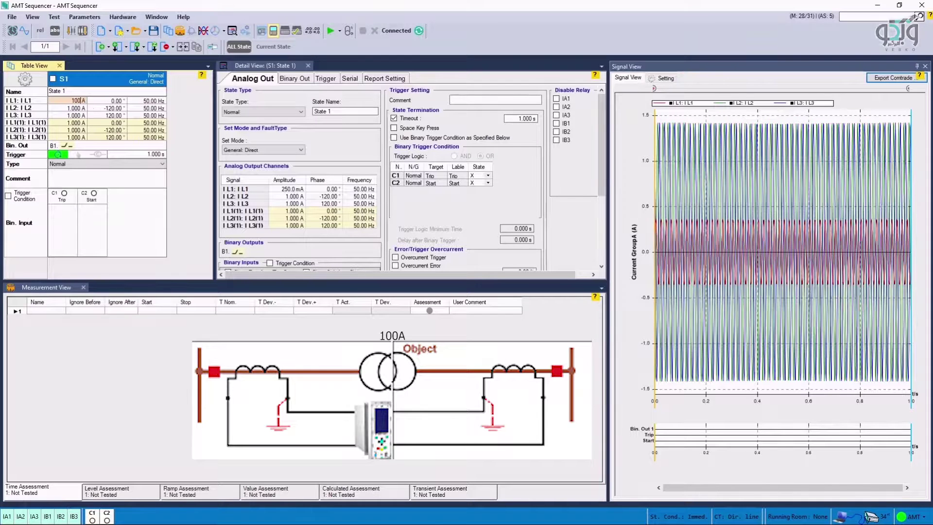
key("Return")
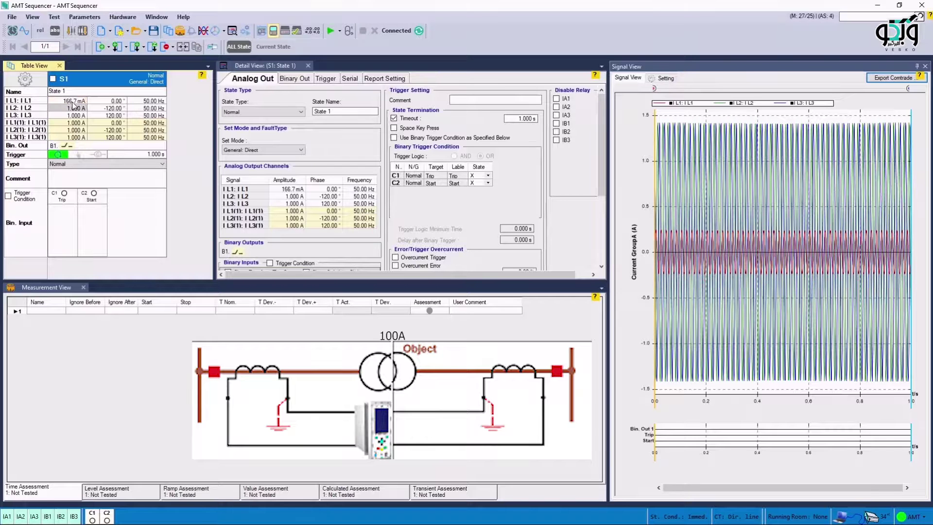
right_click(70, 104)
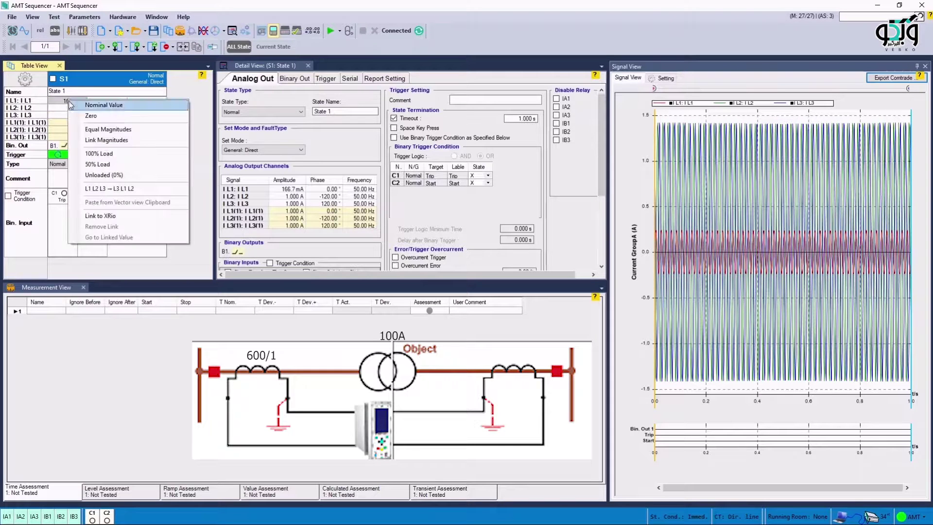
left_click(71, 129)
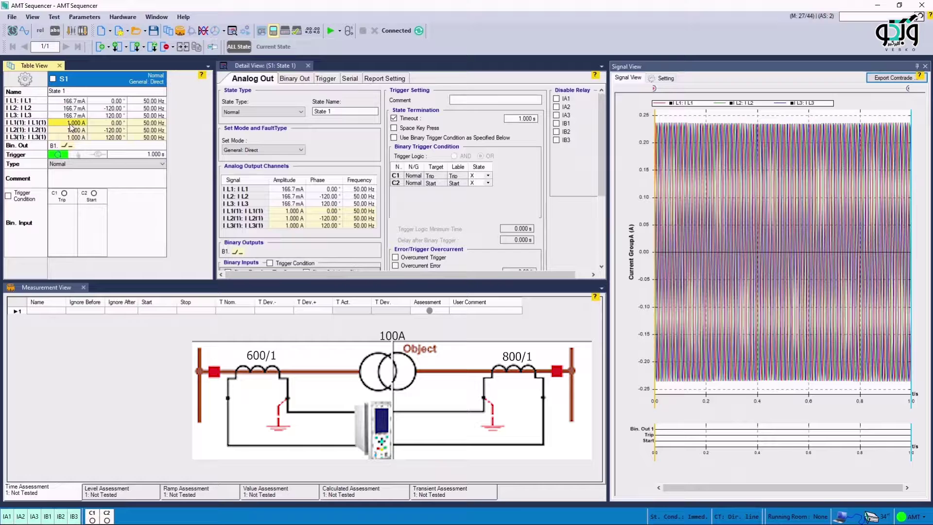
Step: Enter 100/8 for I L1(1) and equalize I L1(1)–I L3(1) at 125.0 mA
type("100/8")
key("Return")
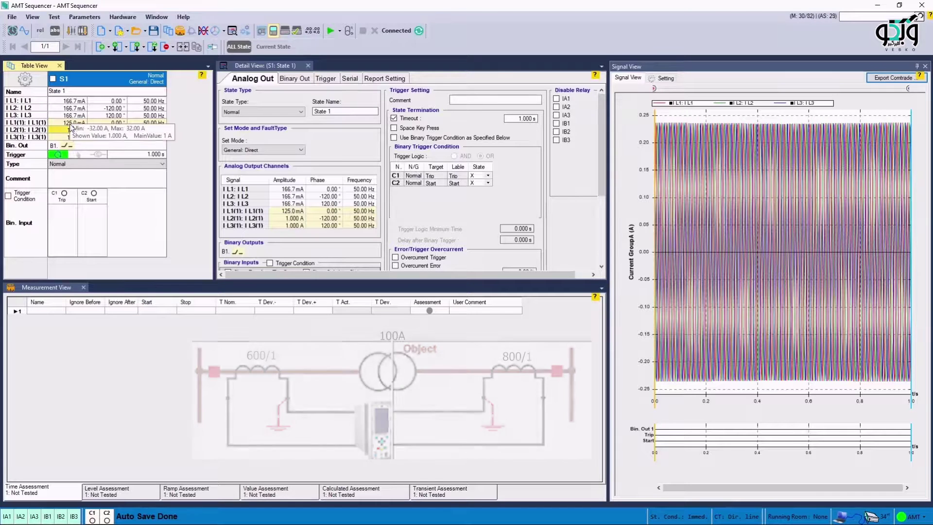
left_click(66, 123)
right_click(66, 125)
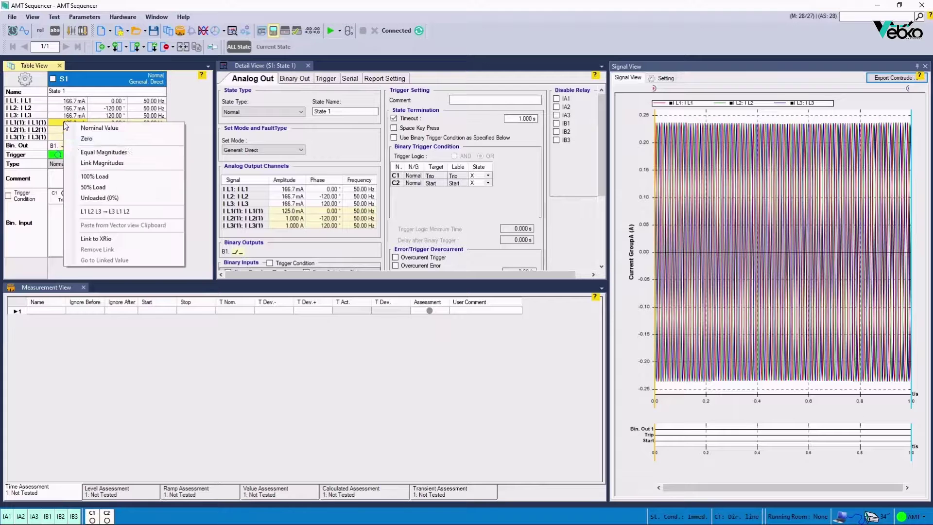
left_click(80, 152)
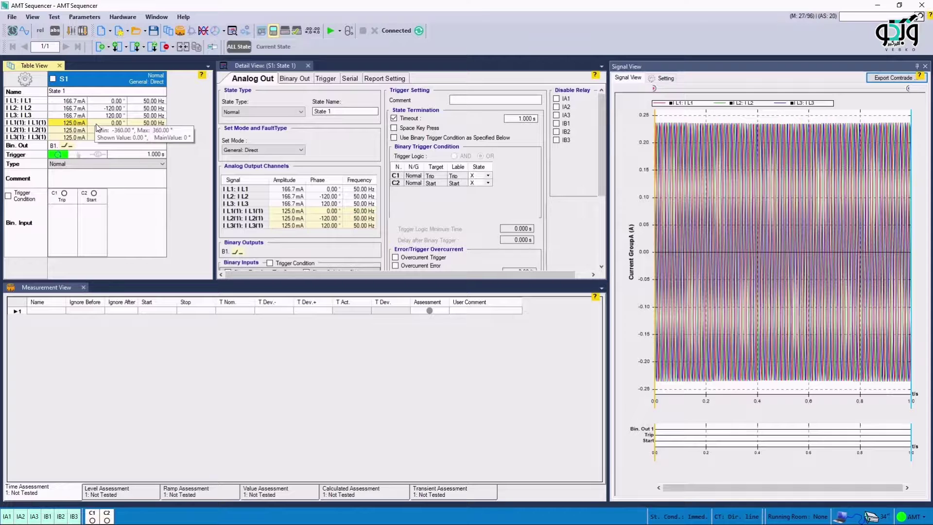
double_click(121, 122)
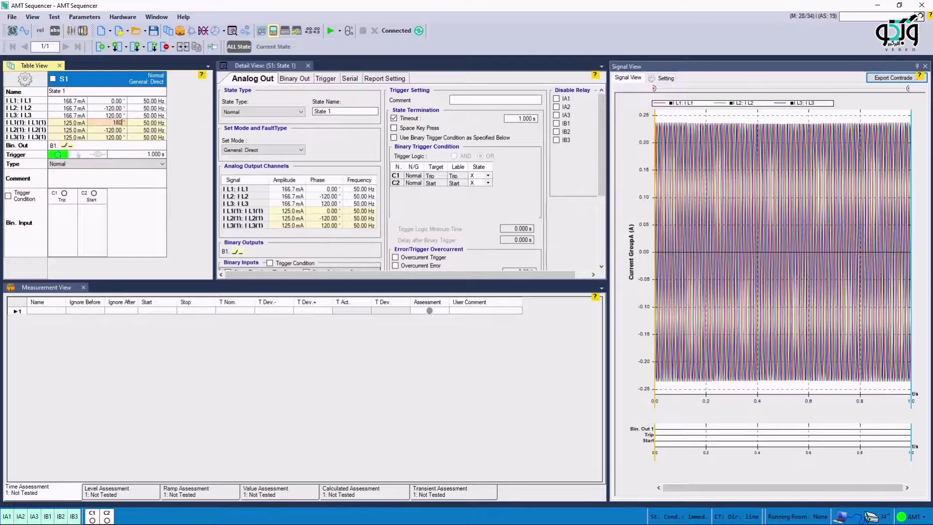
Step: Balance I L1(1)–I L3(1) angles at 180°, 60°, 300° and terminate State 1 on Space Key Press
key("Return")
right_click(94, 125)
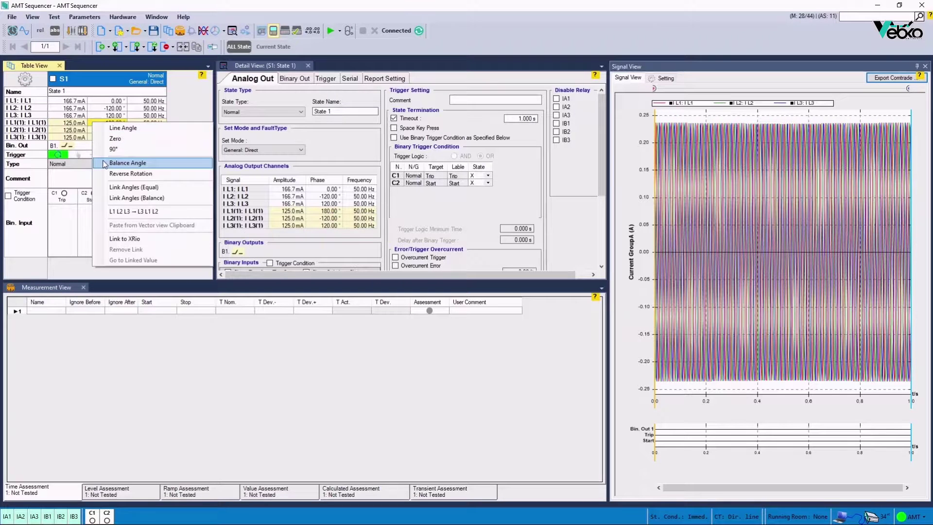
left_click(127, 162)
left_click(78, 155)
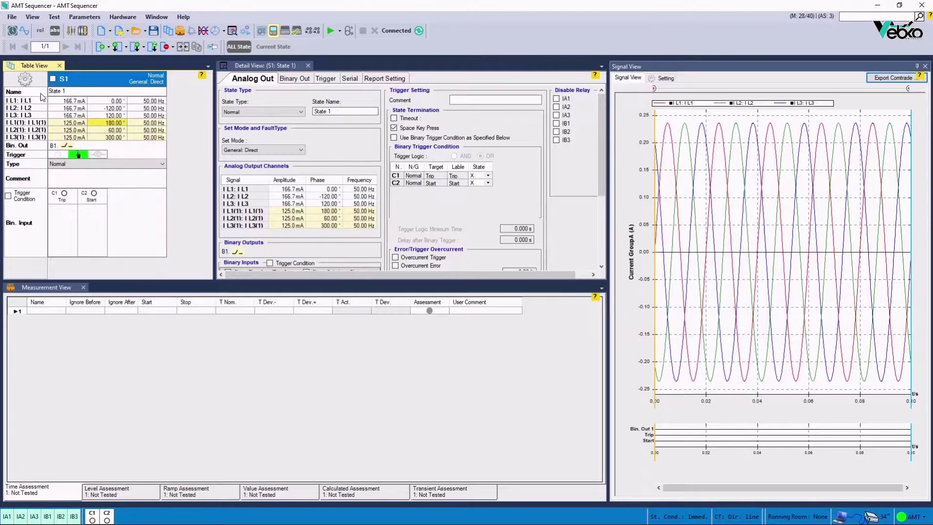
left_click(33, 18)
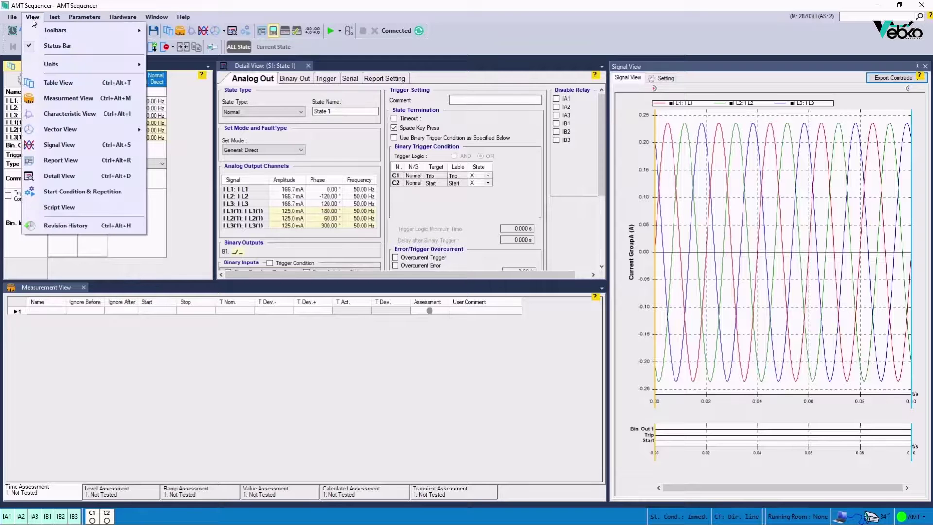
Step: Open Vector View First and dock the current phasor diagram in the middle panel
mouse_move(61, 129)
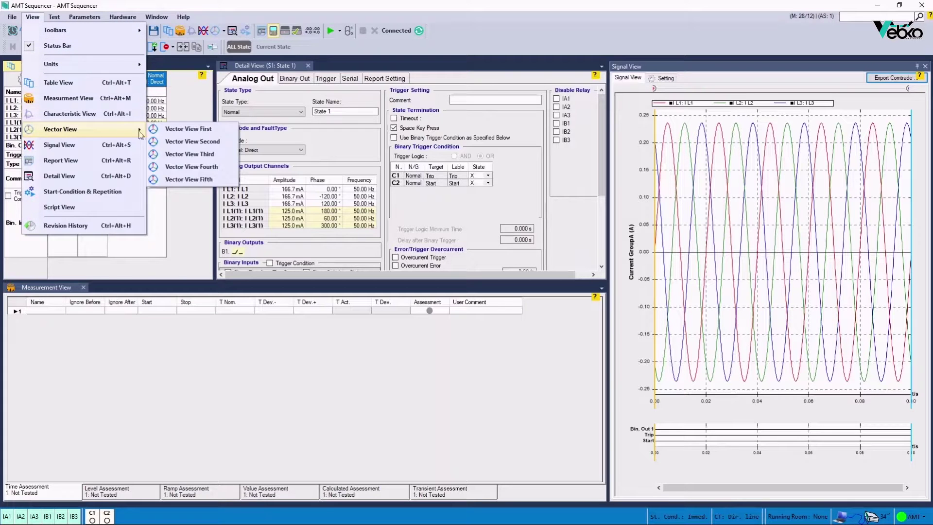
left_click(161, 128)
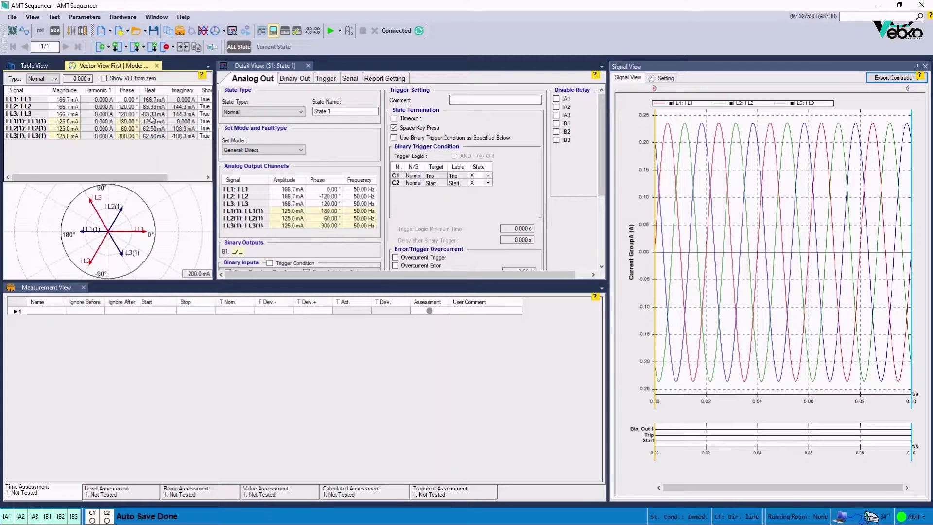
left_click_drag(112, 65, 247, 74)
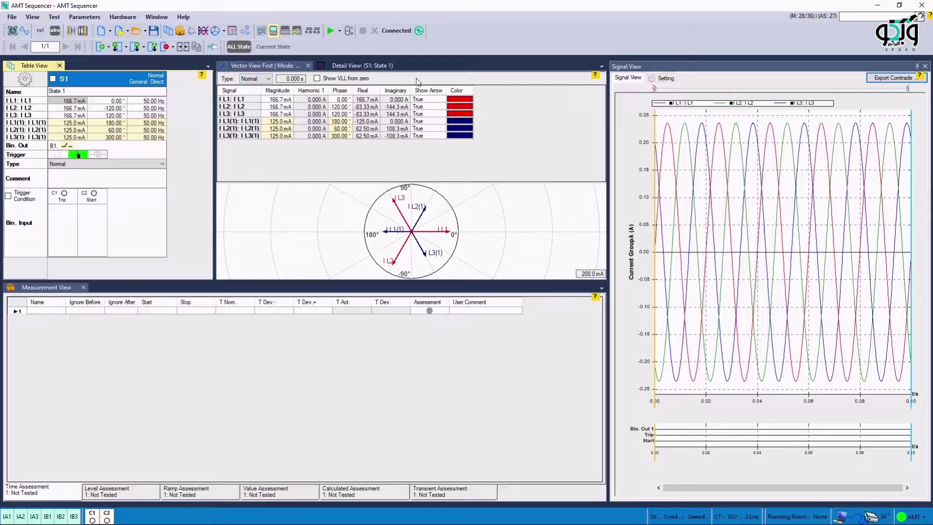
Step: Switch the signal view settings to display RMS values
left_click(663, 77)
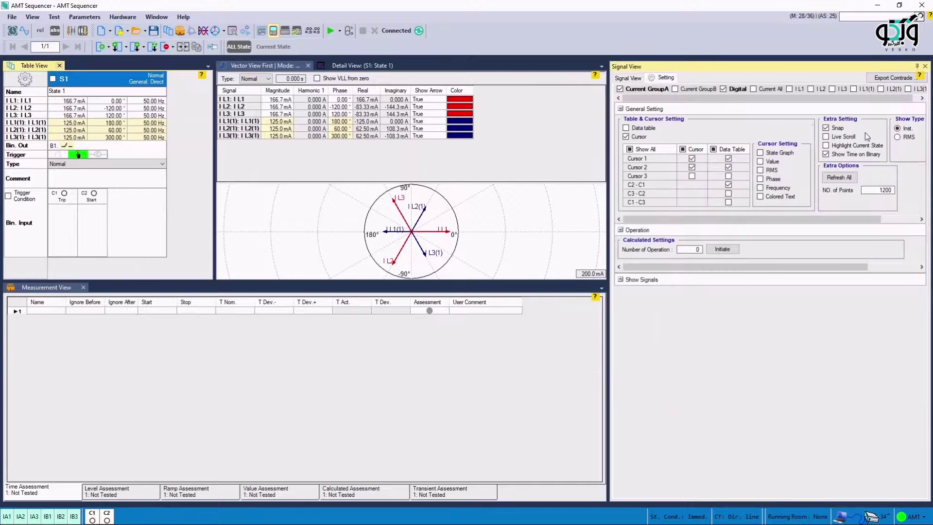
left_click(898, 137)
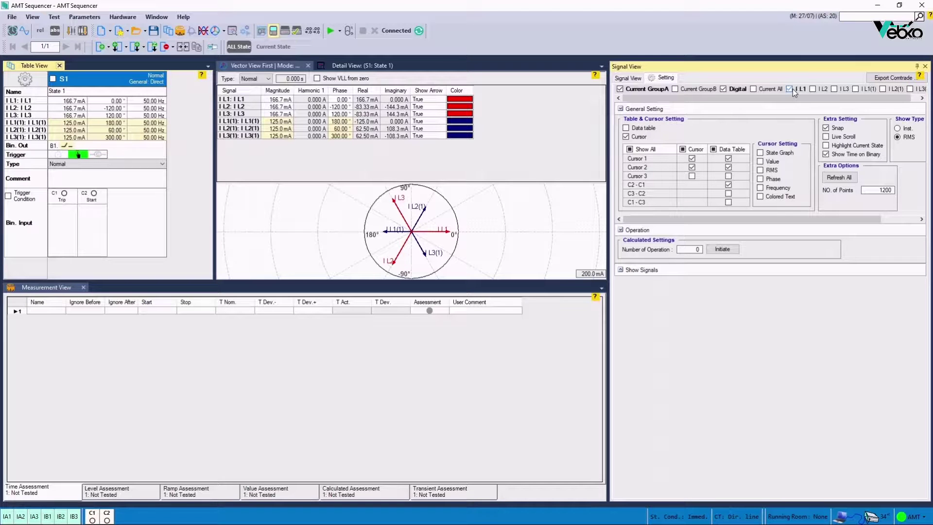
left_click(811, 89)
left_click(811, 89)
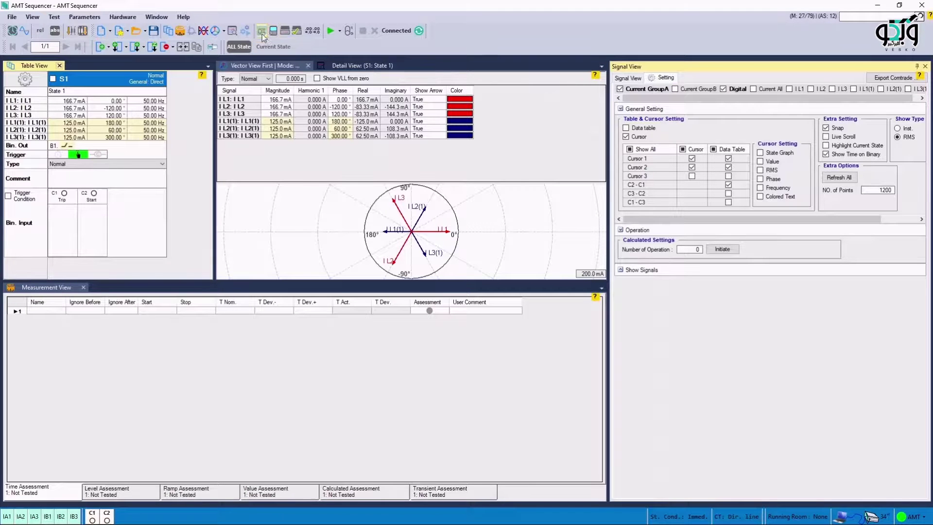
Step: Set the test to start On GPS with Start time enabled, Next Full off, and GPS synced
left_click(244, 32)
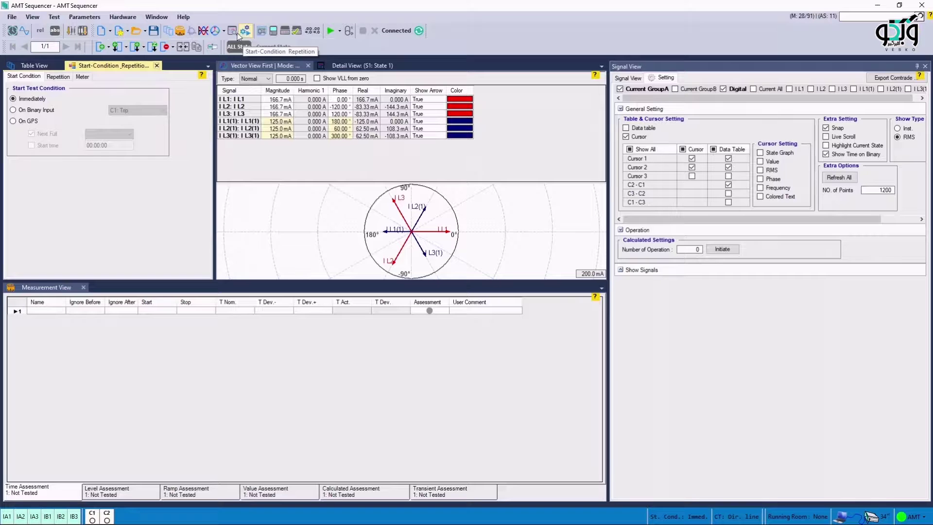
left_click_drag(138, 67, 669, 63)
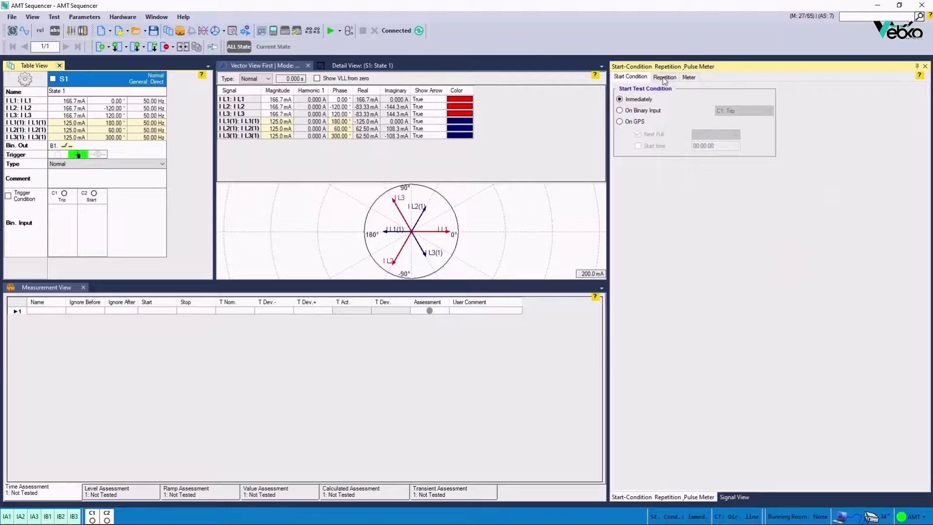
left_click(638, 123)
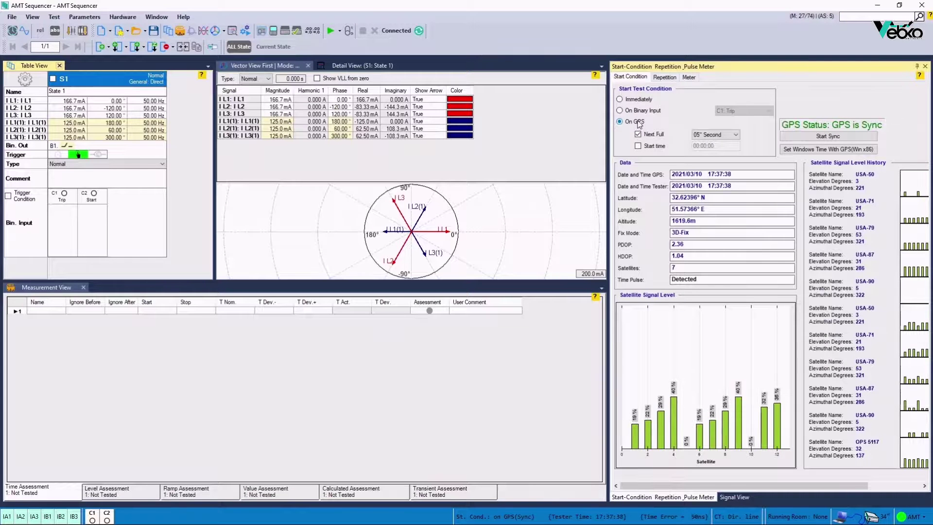
left_click(639, 146)
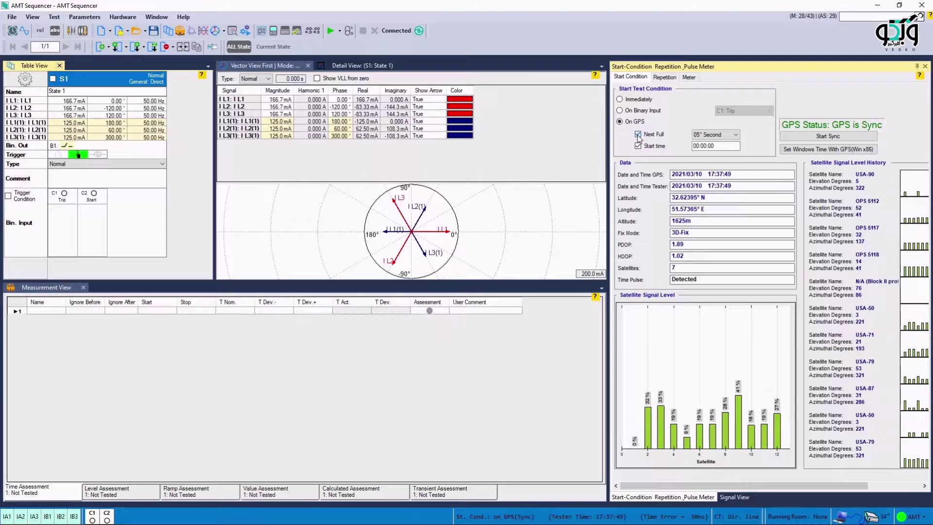
left_click(638, 136)
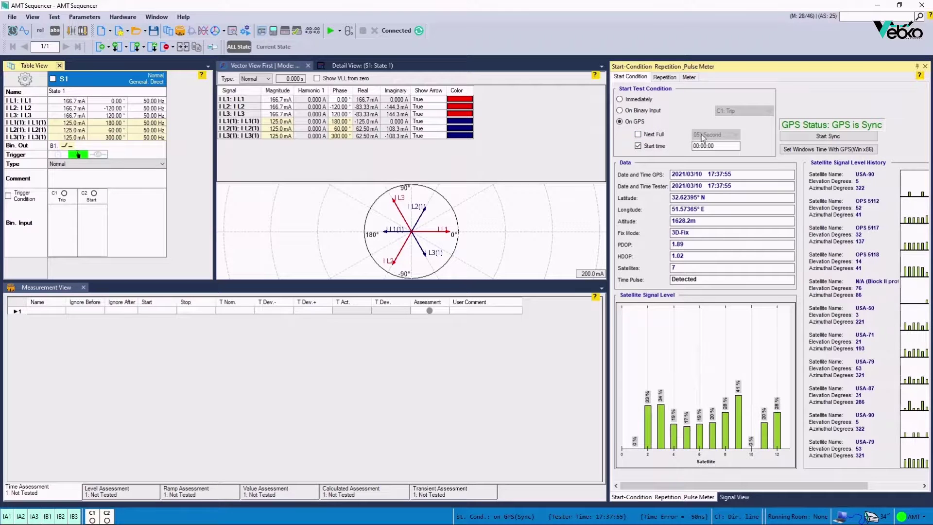
left_click(783, 138)
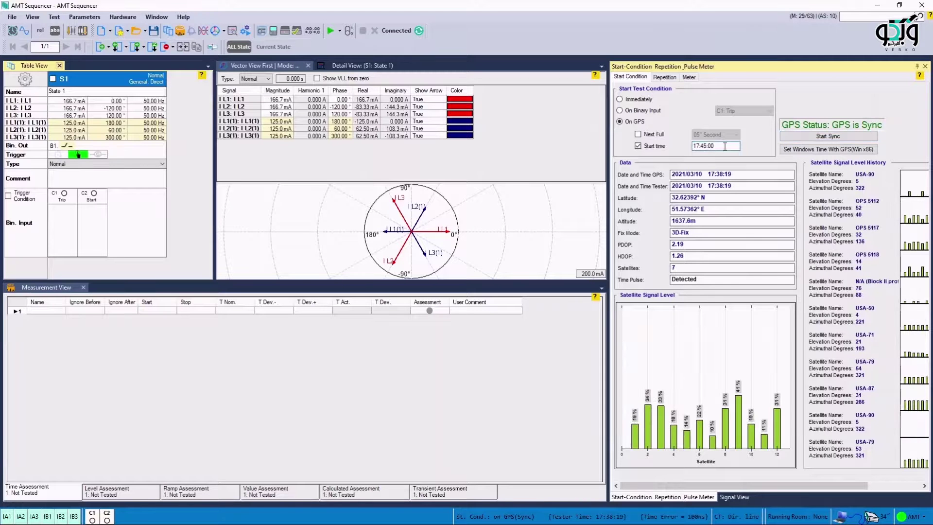
Step: Change the GPS start time to 17:39:00 and start the test
key("BackSpace")
key("BackSpace")
key("BackSpace")
key("BackSpace")
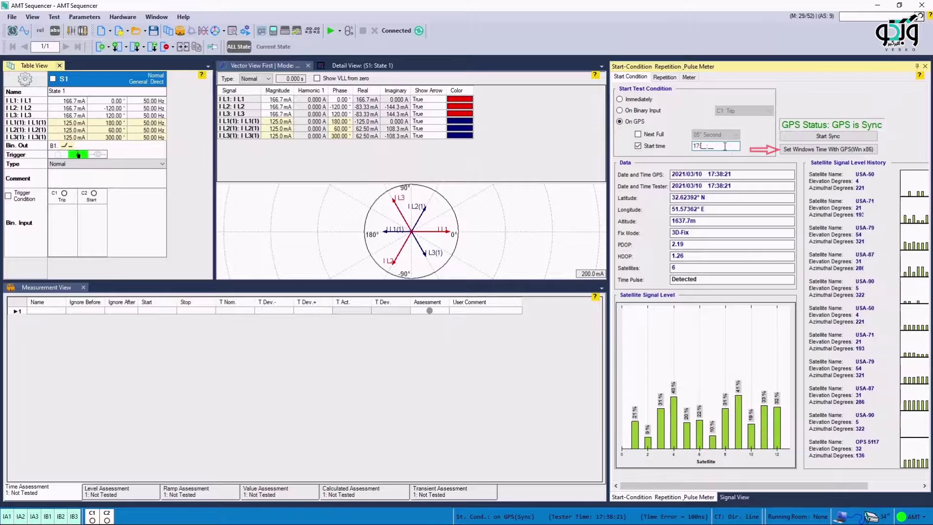
type("390")
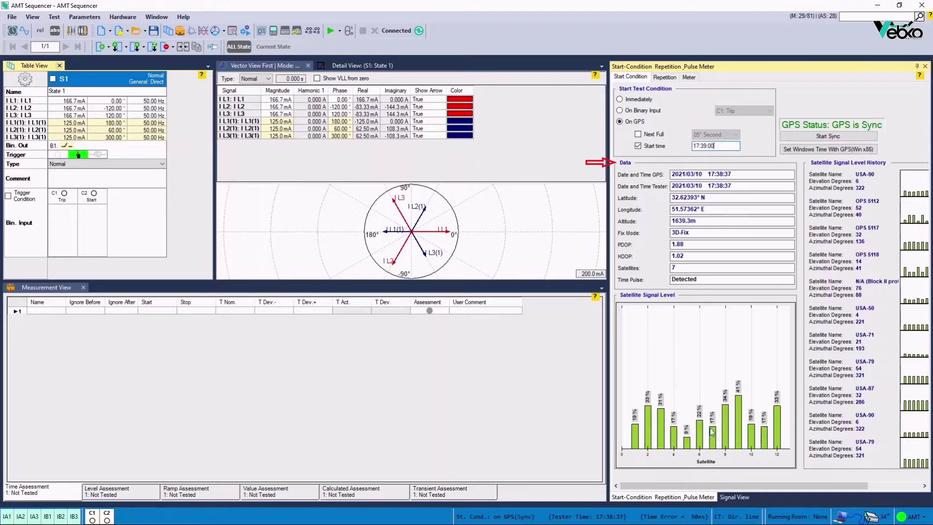
mouse_move(705, 488)
left_mouse_down()
mouse_move(766, 491)
mouse_move(698, 495)
left_mouse_up()
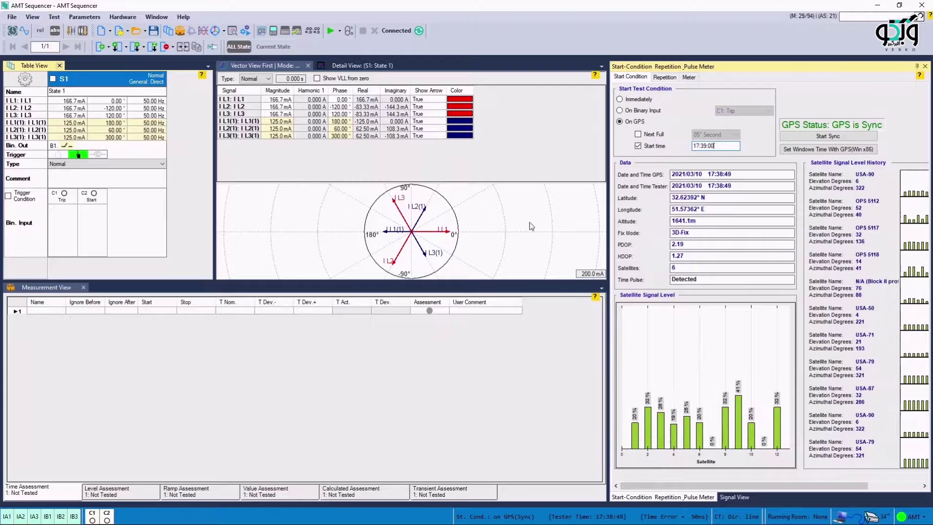
left_click(331, 32)
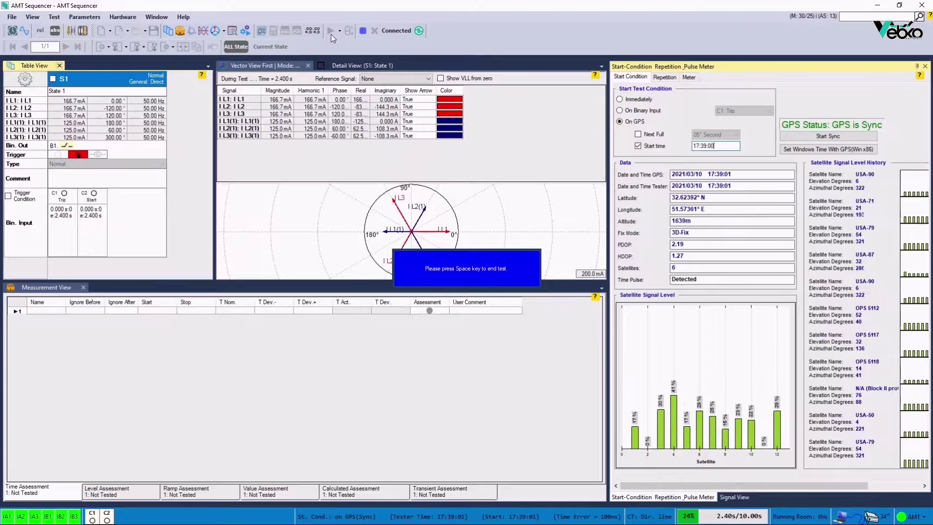
Step: End the running state test after its GPS start, leaving Level Assessment at 1: Passed
left_click(361, 31)
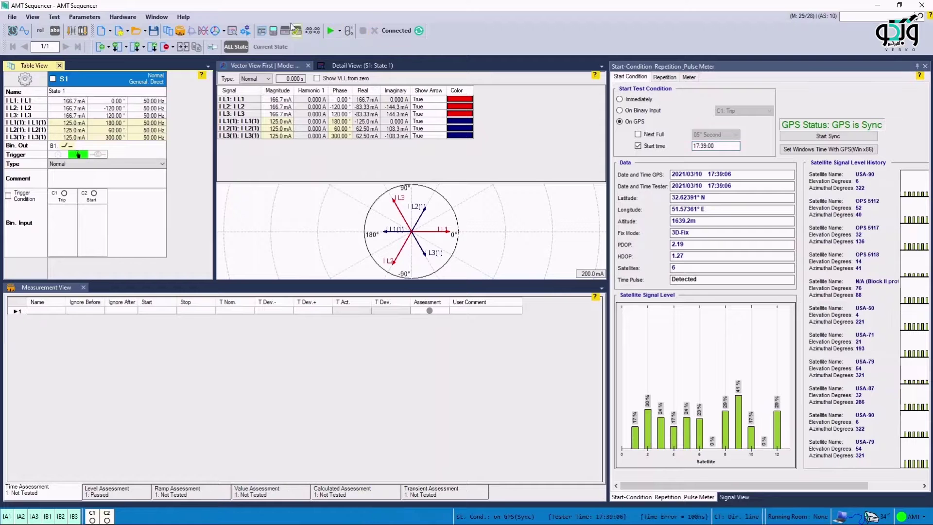
left_click(84, 17)
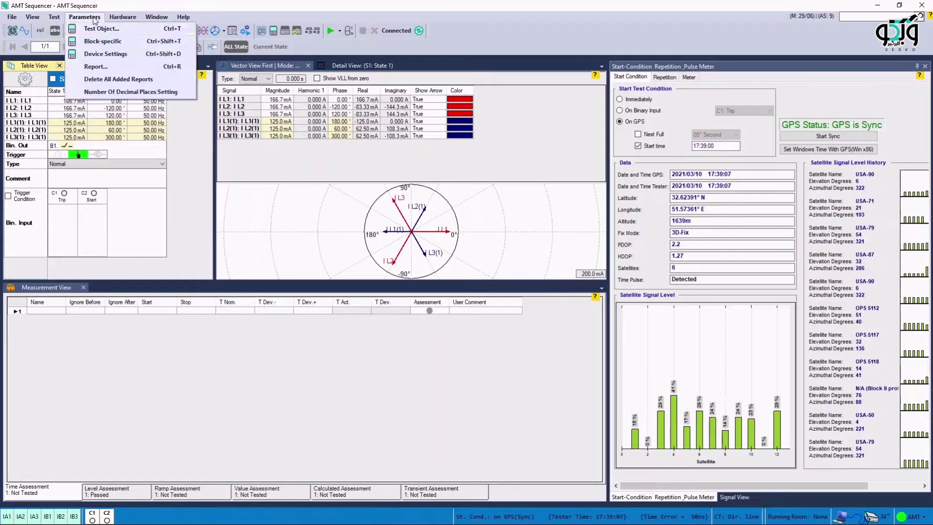
Step: Include extra test results and the hardware configuration in the test report settings
left_click(95, 66)
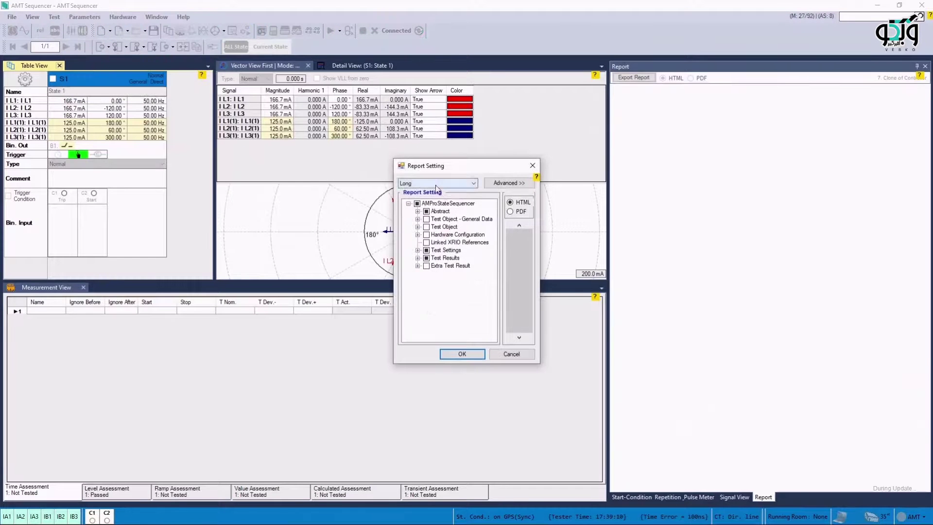
left_click(509, 183)
left_click(320, 194)
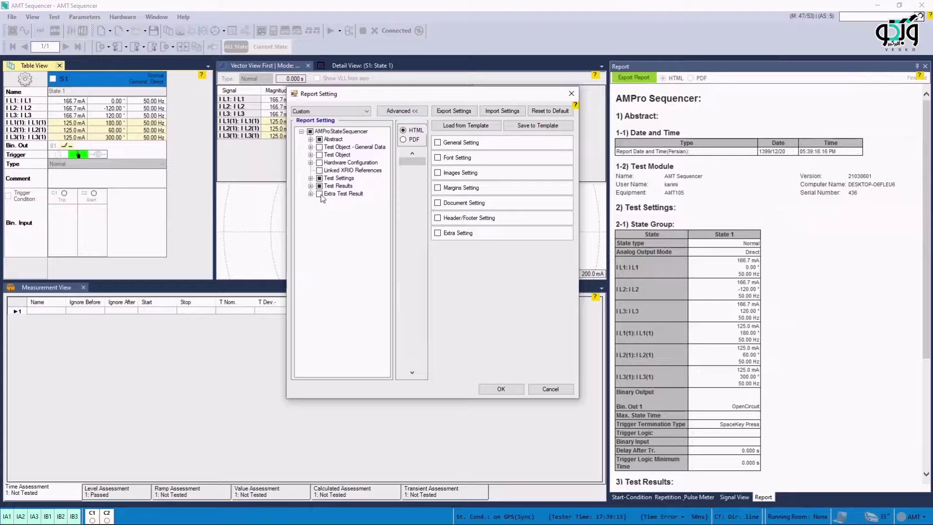
left_click(319, 163)
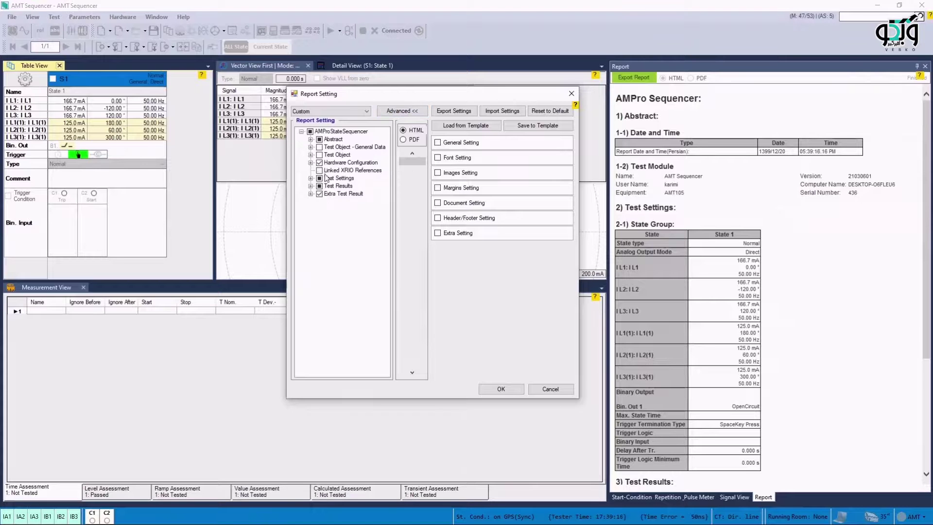
left_click(481, 386)
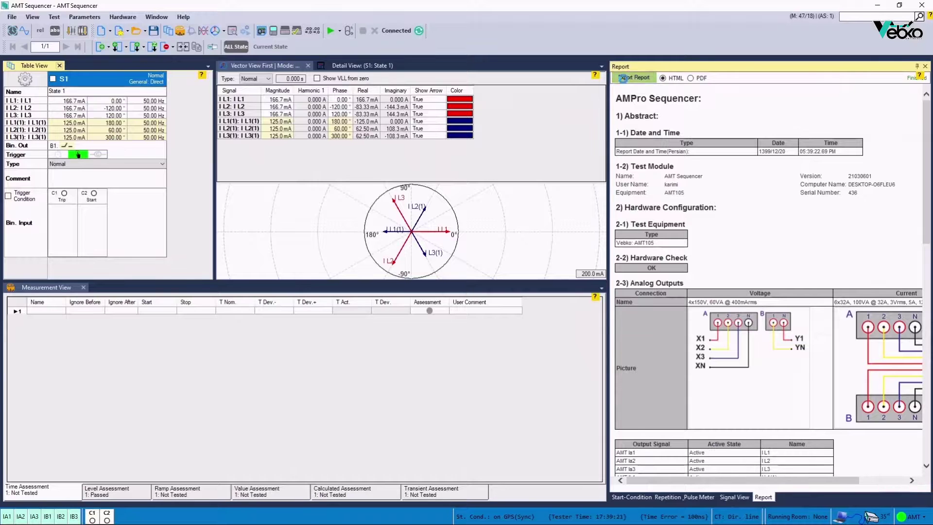
Step: Cancel the PDF export and printing, then close the sequencer without saving changes
left_click(633, 78)
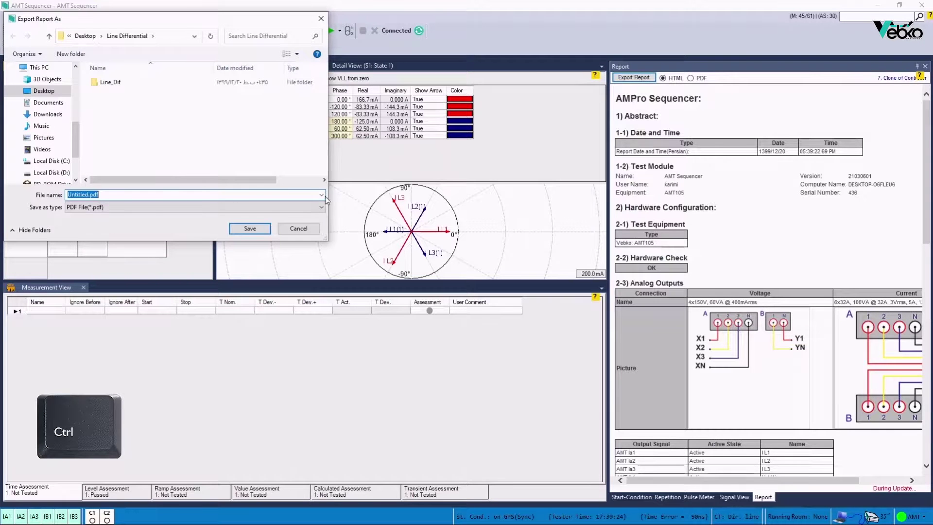
left_click(298, 229)
key("ctrl+p")
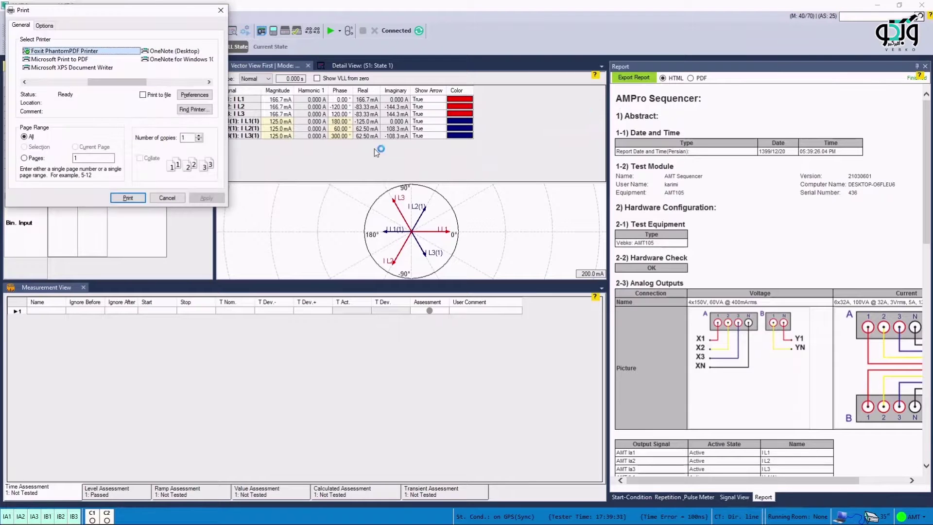
left_click(167, 199)
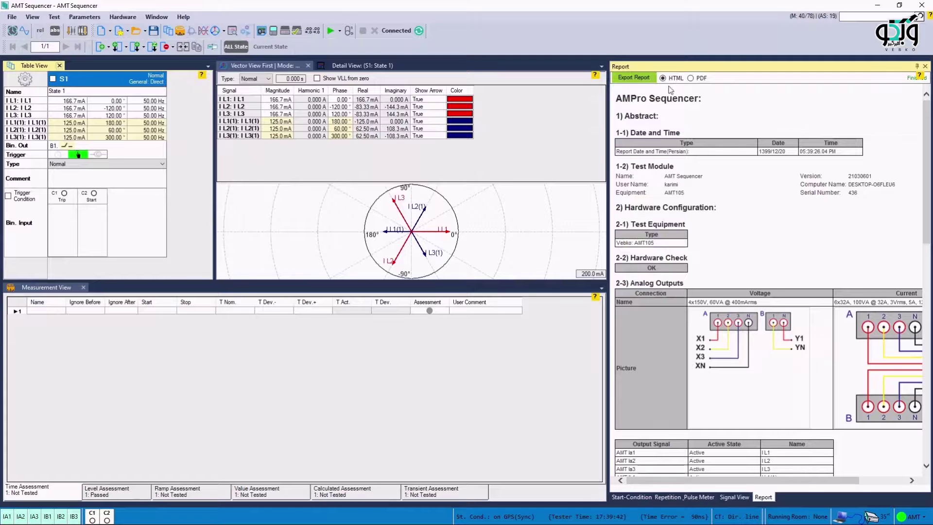
left_click(922, 6)
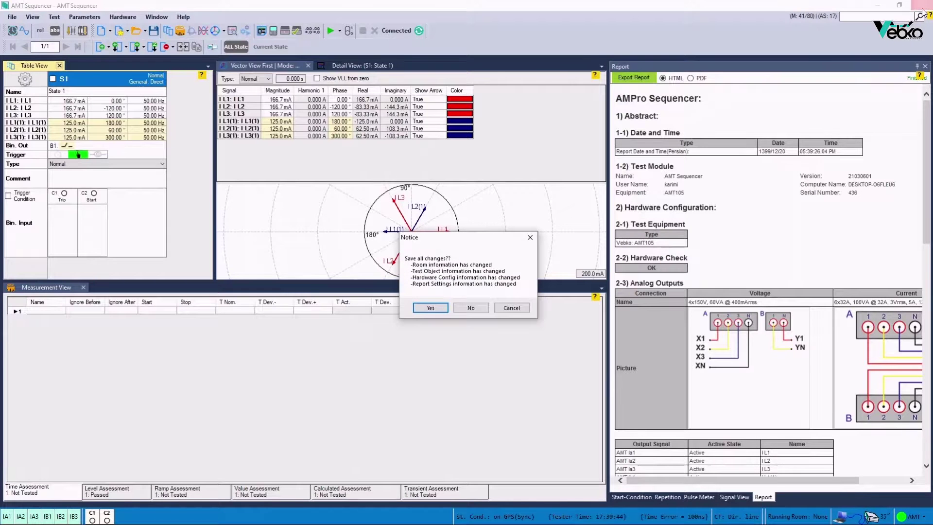
left_click(470, 308)
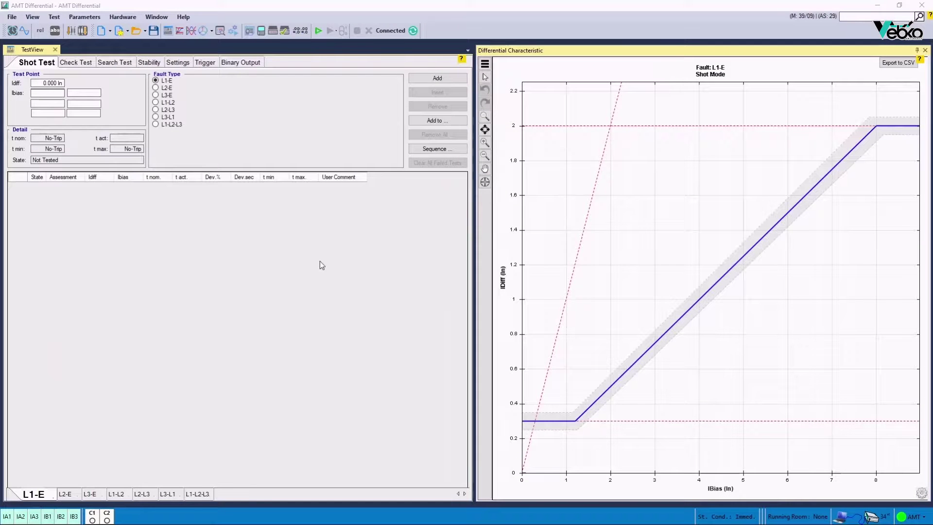
Step: Set current outputs Y1, Y2 and Y3 to Not Used in the hardware configuration
left_click(273, 30)
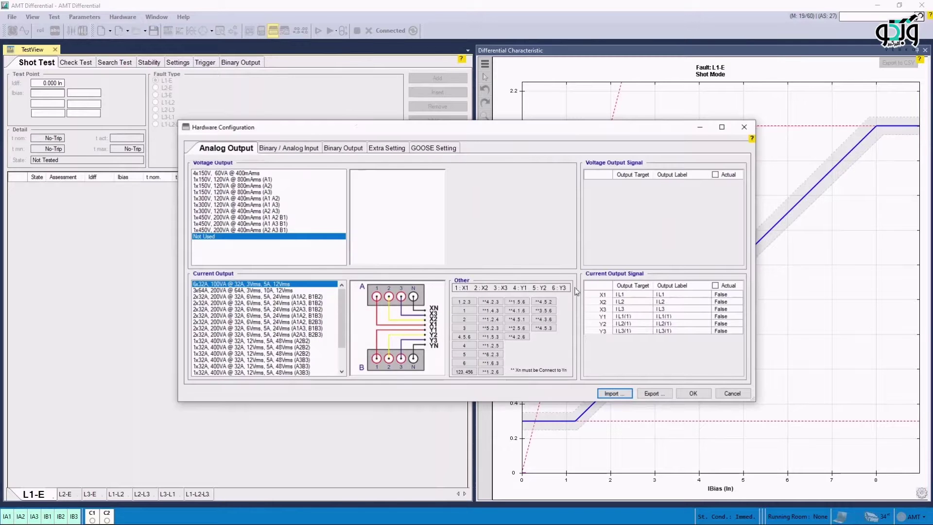
left_click(625, 317)
left_click(625, 317)
left_click(625, 328)
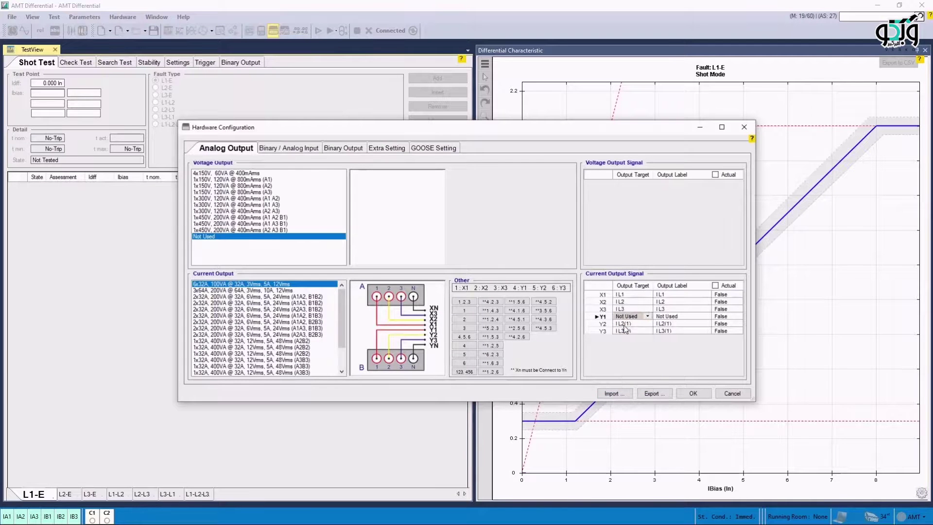
left_click(626, 324)
left_click(626, 324)
left_click(627, 334)
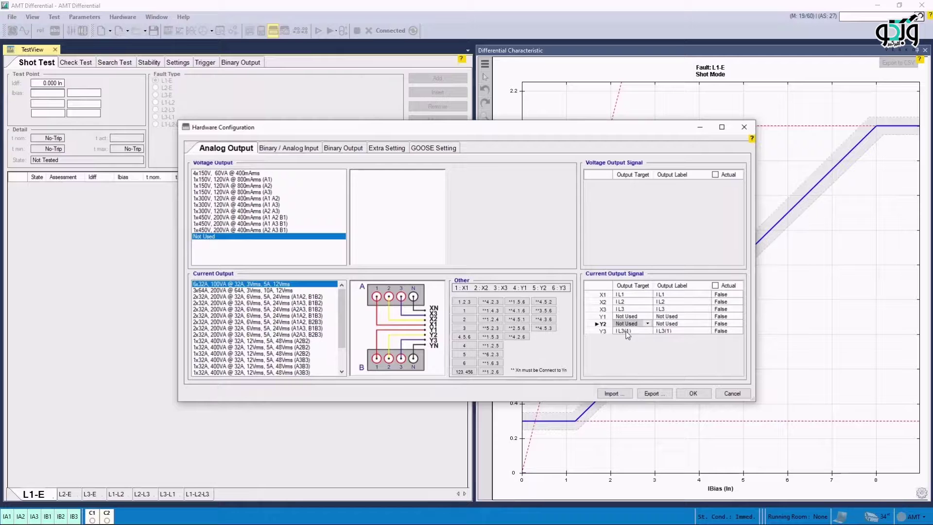
left_click(627, 332)
left_click(627, 333)
left_click(626, 342)
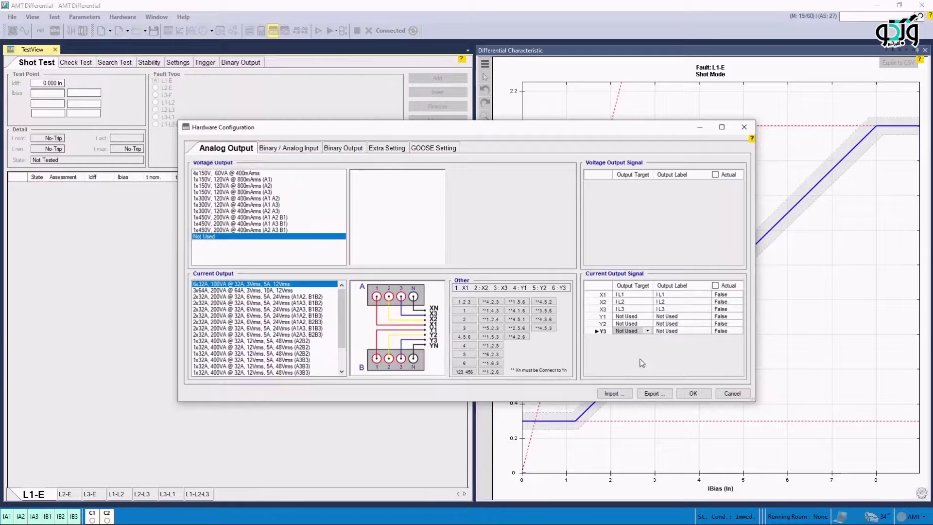
left_click(684, 396)
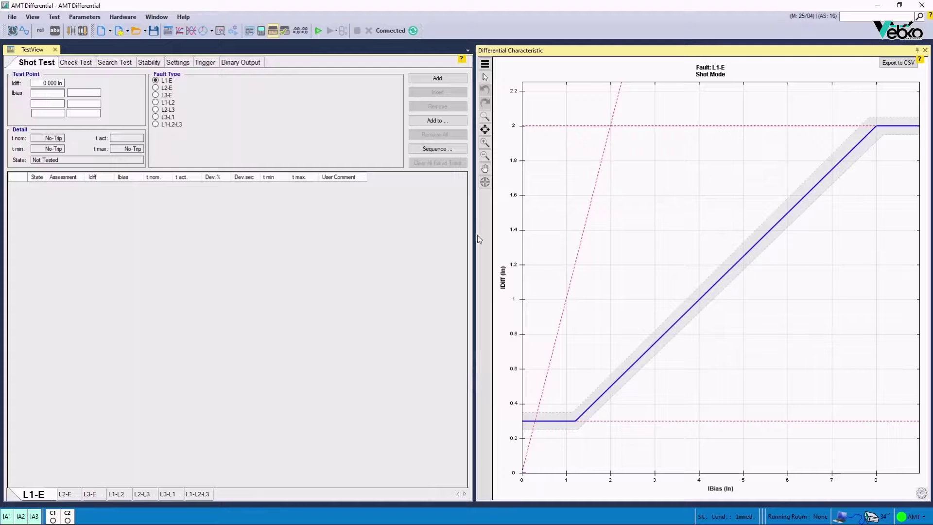
left_click(262, 31)
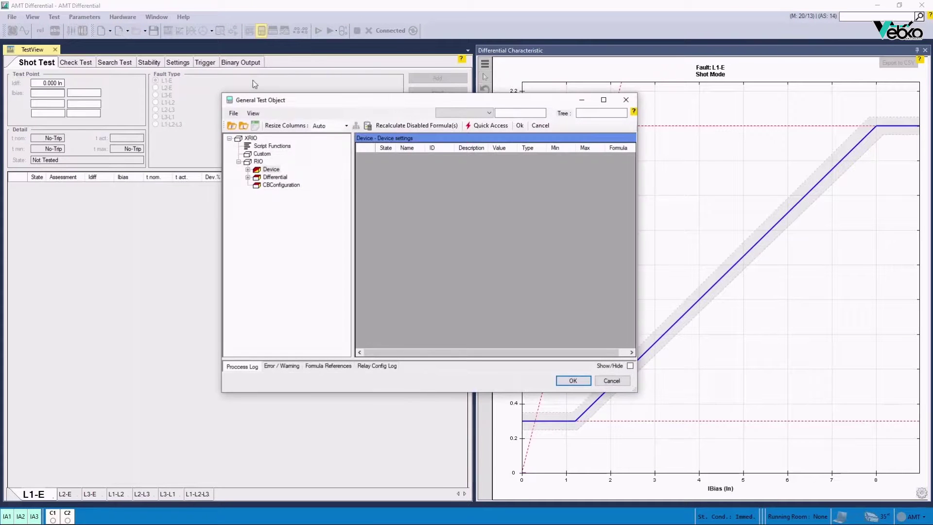
Step: Import the V4.7 ENU TU3.10 V1.120.xrio template found by searching '7SD61' in the library
left_click(236, 112)
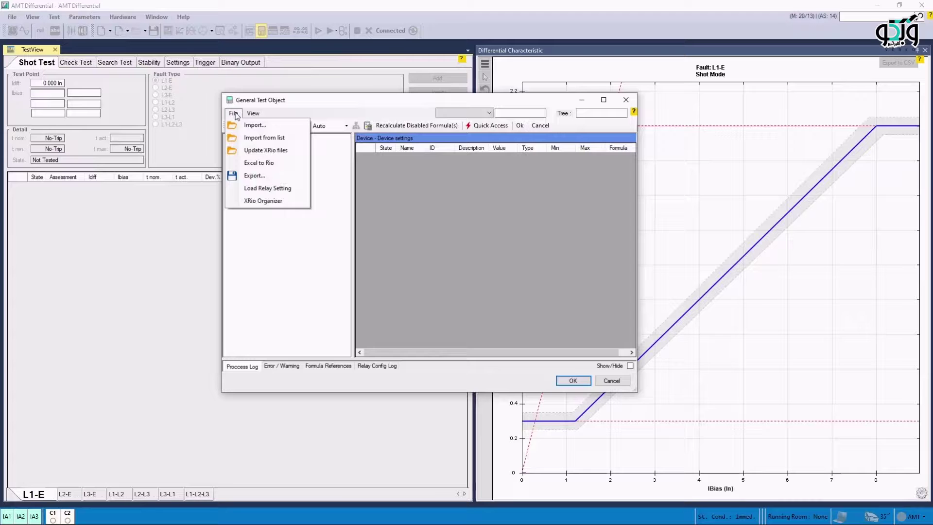
left_click(244, 139)
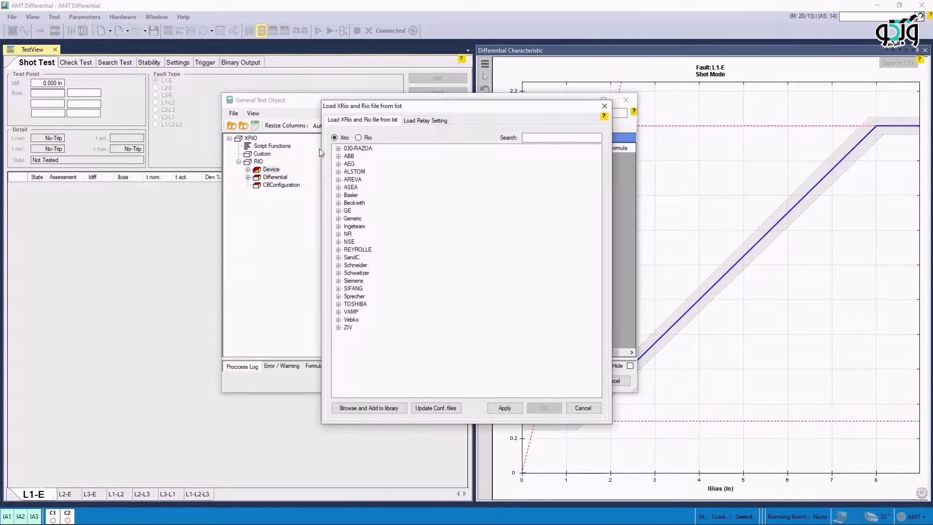
left_click(524, 138)
type("7SD")
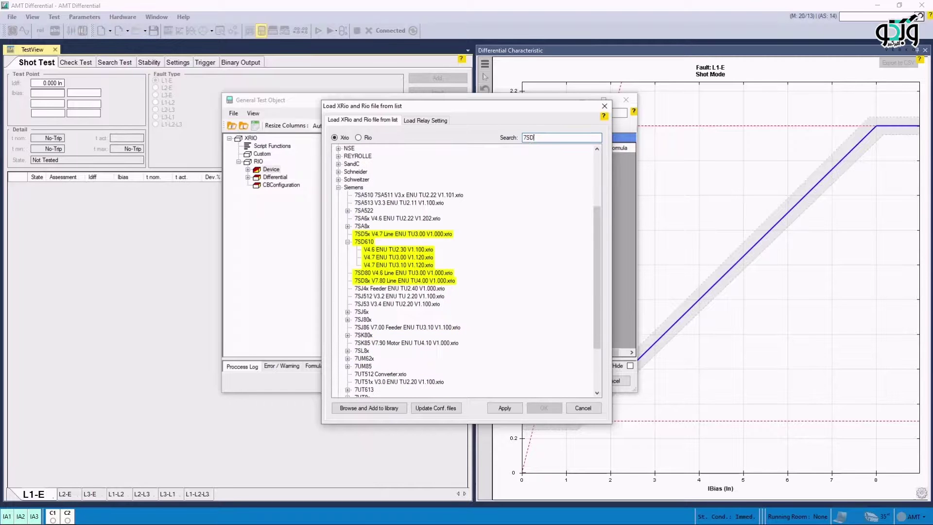
type("61")
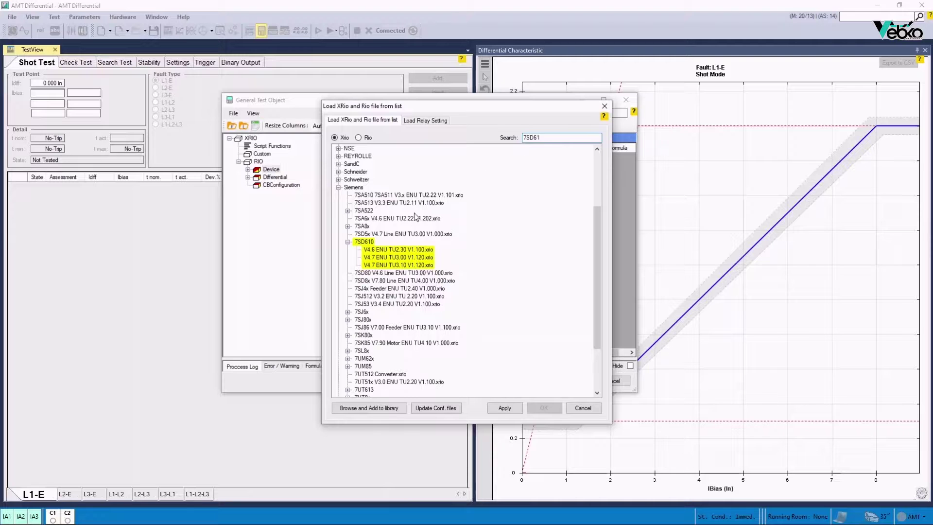
left_click(385, 266)
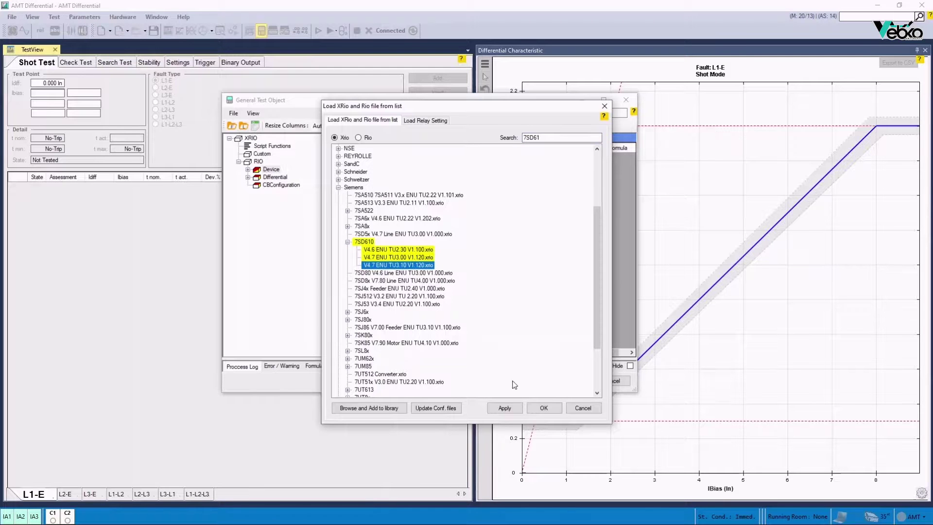
left_click(538, 410)
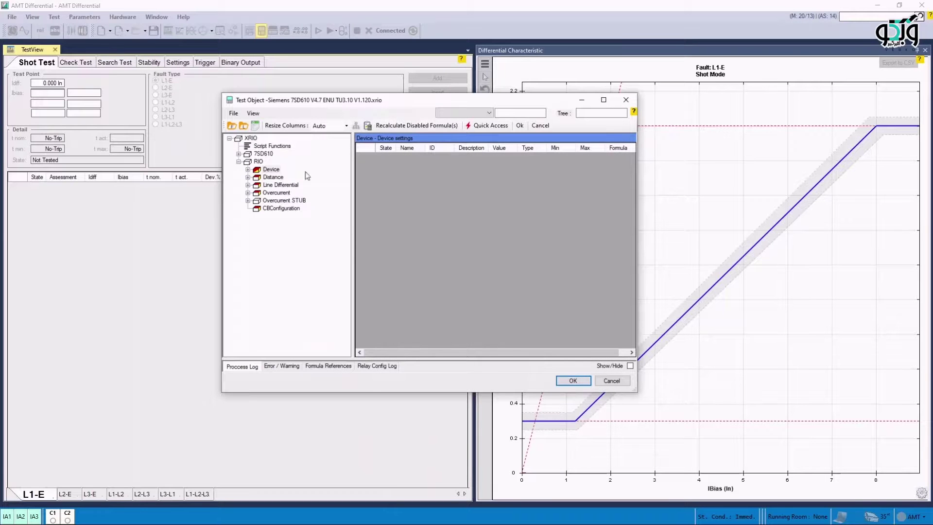
Step: Load XRio relay settings from Desktop\Line Differential\7SD610 V4.7.xrio and apply the test object
left_click(244, 125)
left_click(246, 191)
left_click(391, 196)
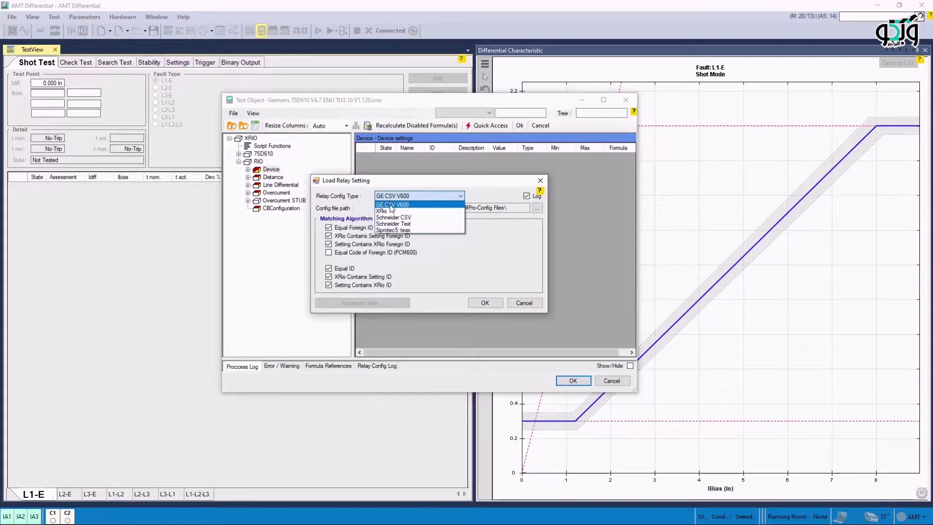
left_click(394, 208)
left_click(537, 208)
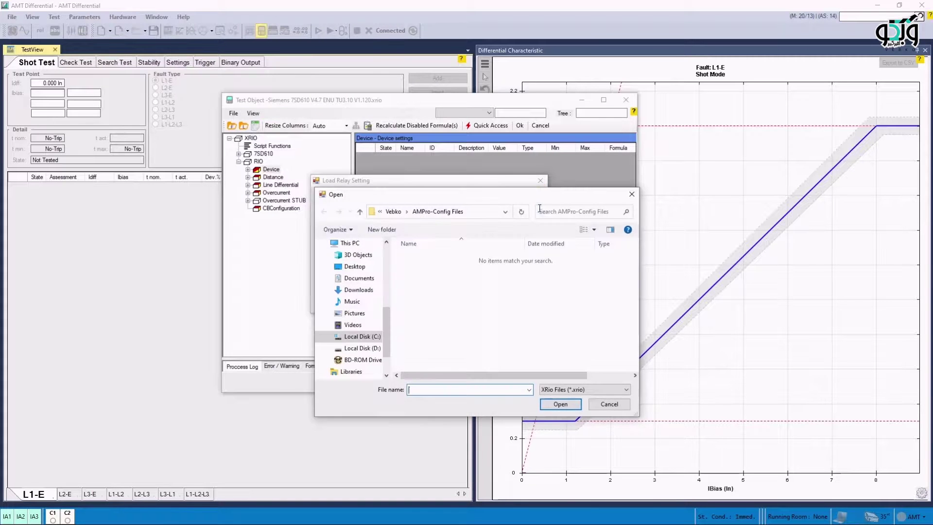
left_click(355, 267)
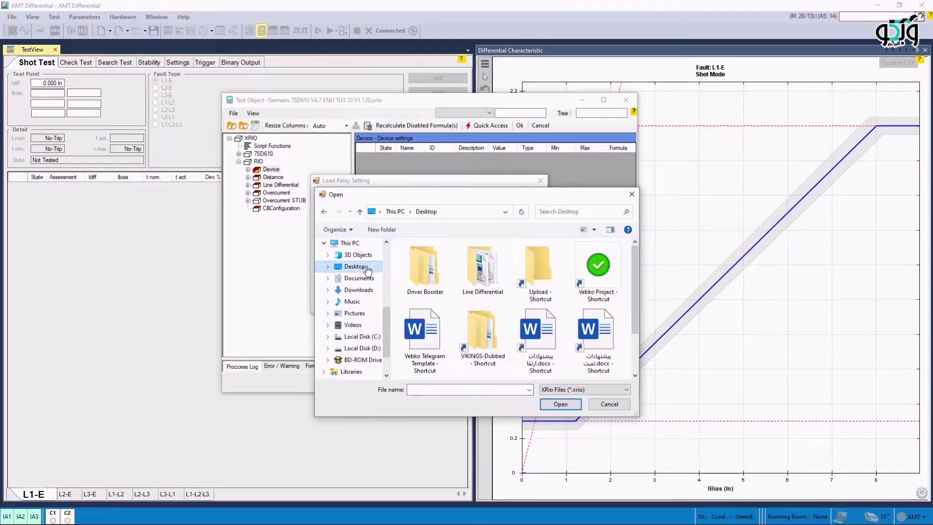
double_click(476, 265)
double_click(470, 269)
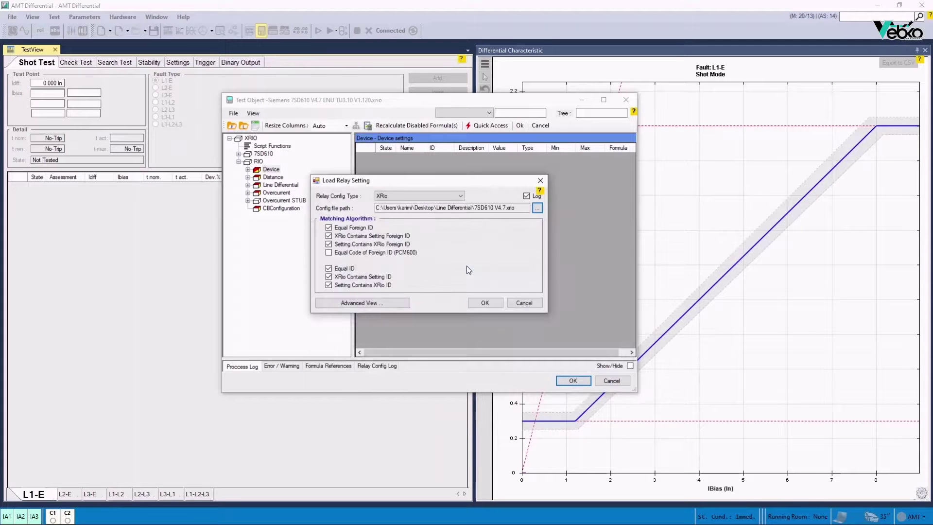
left_click(482, 303)
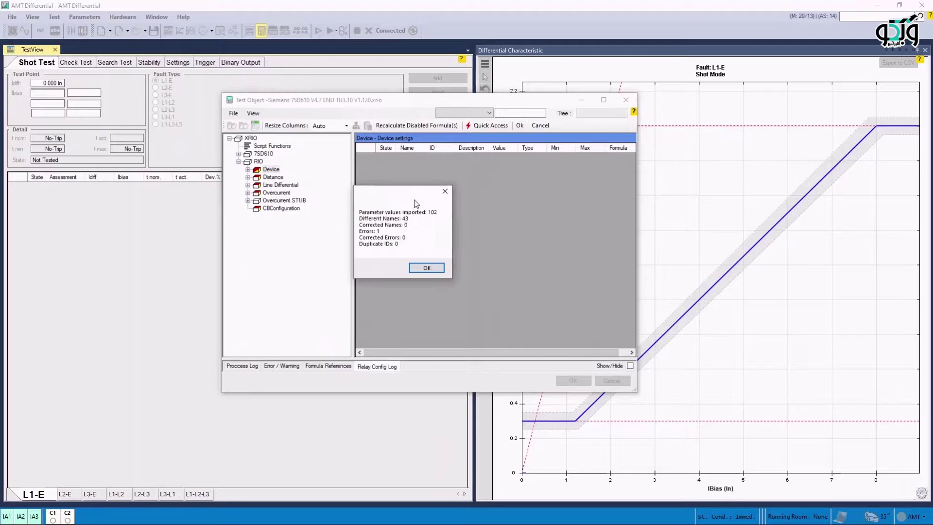
left_click(422, 270)
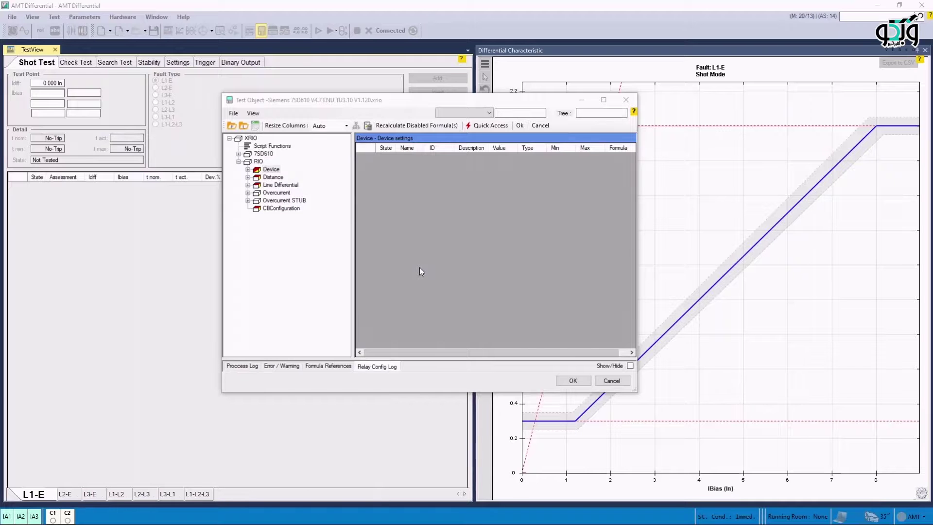
left_click(563, 381)
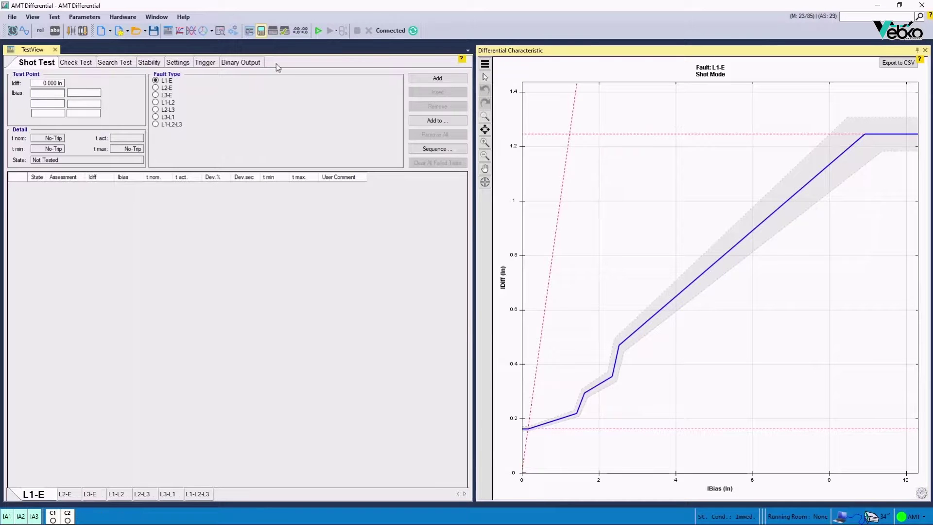
Step: Reopen the test object full screen and view the 7SD610 Device Configuration and Block parameters
left_click(261, 32)
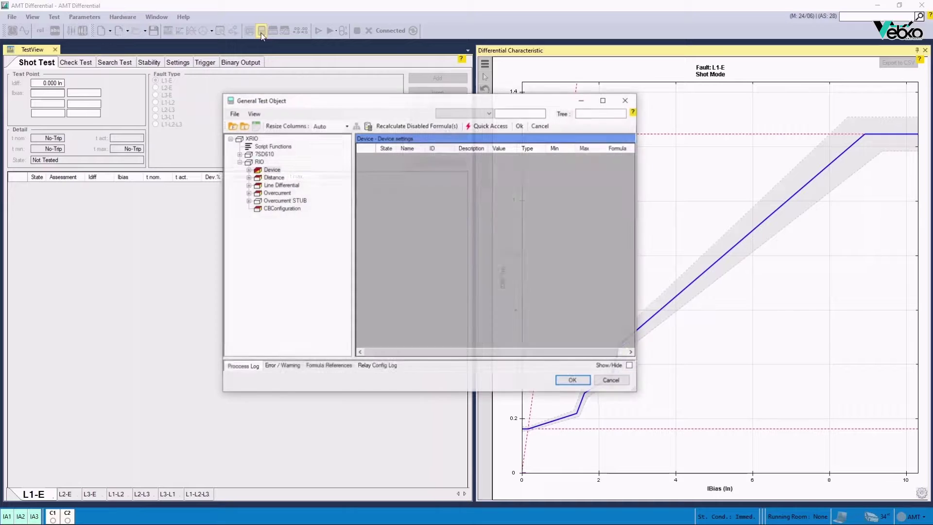
left_click(238, 154)
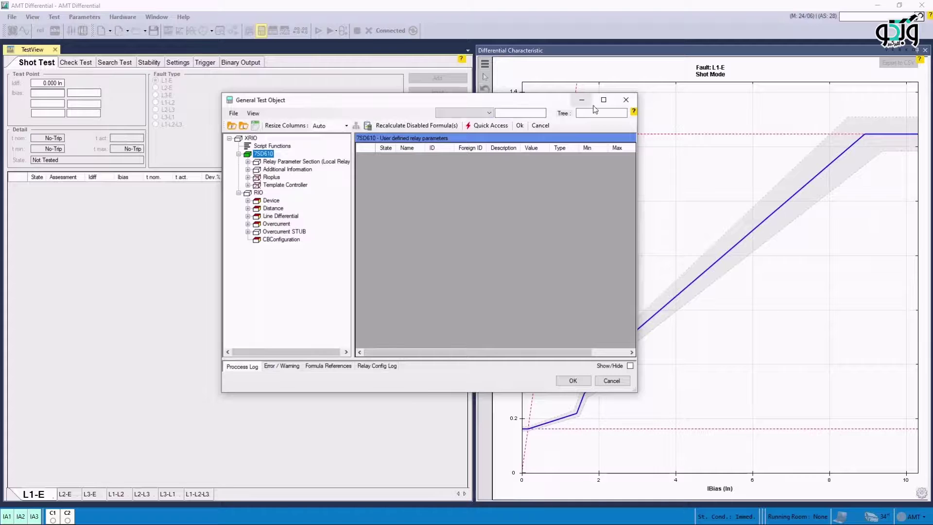
left_click(603, 99)
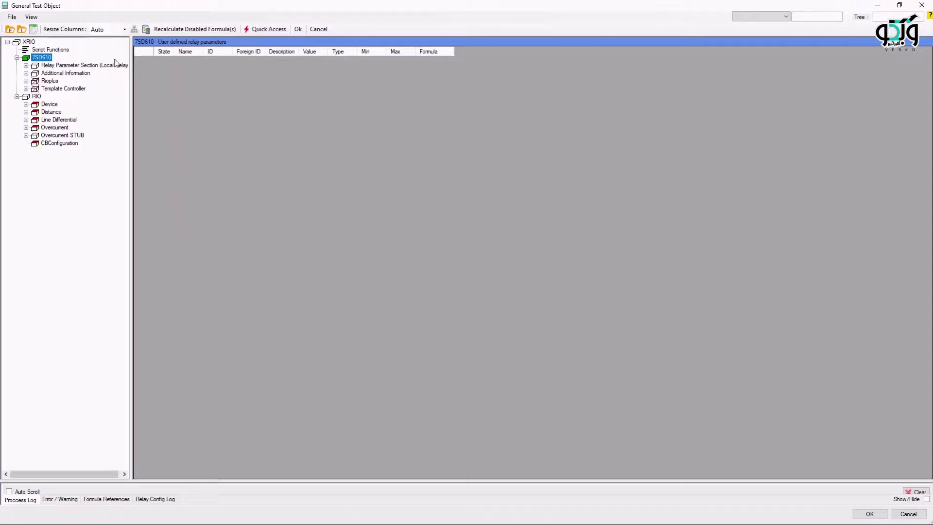
left_click(27, 67)
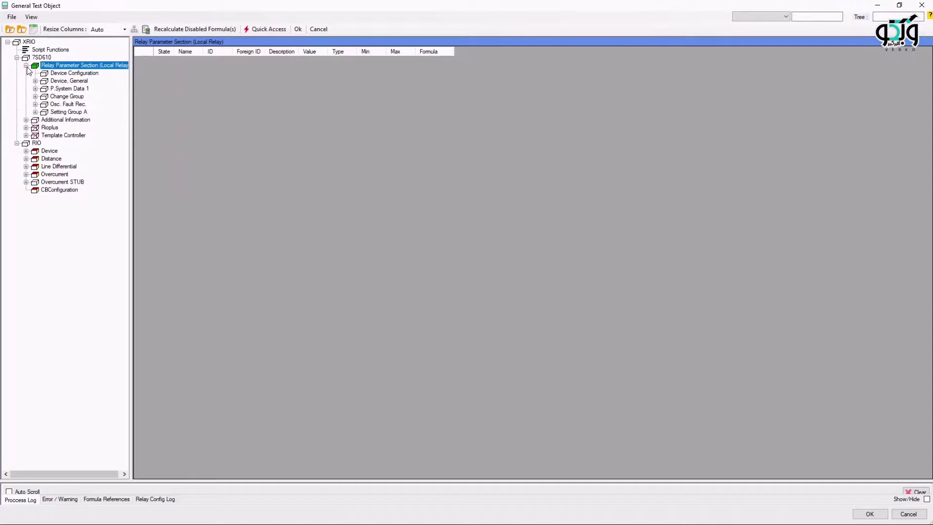
left_click(49, 75)
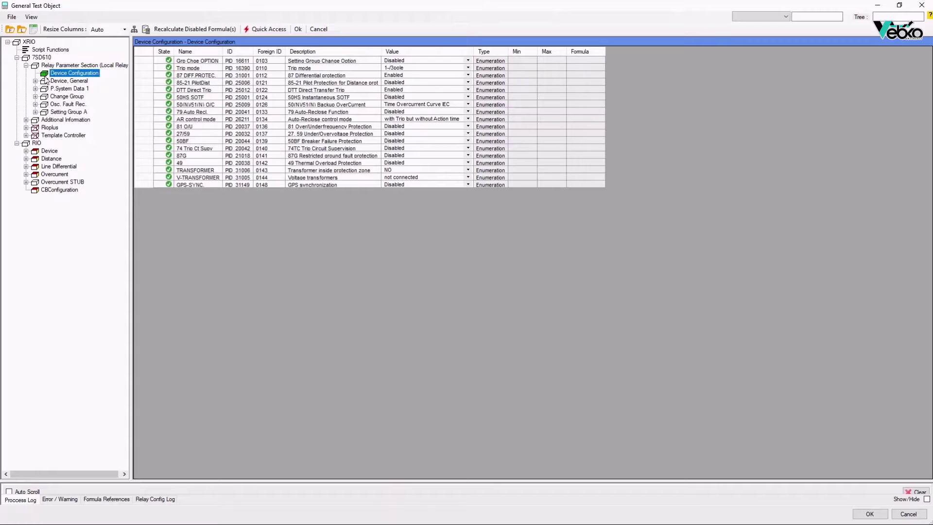
left_click(35, 81)
left_click(53, 89)
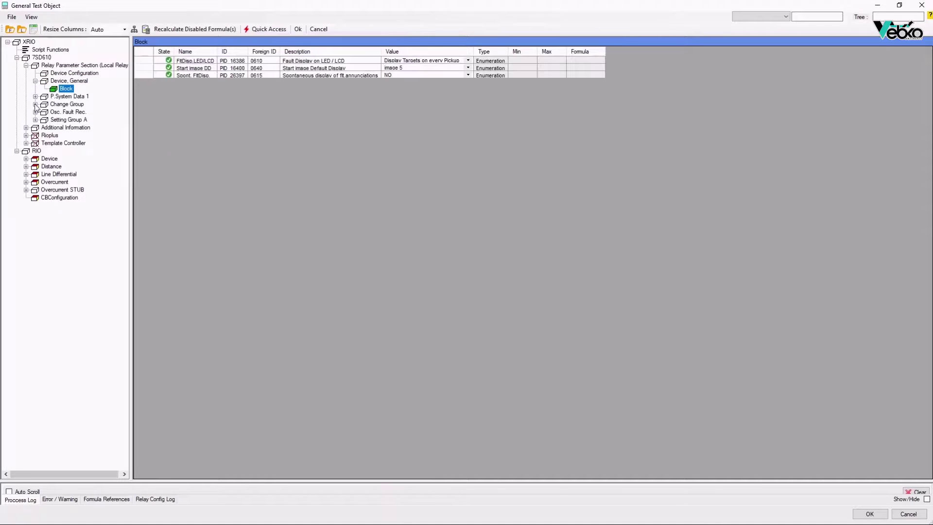
Step: Review P.System Data 2 and the 87 Diff. Prot. General, pickup, Inrush and I-charge comp. settings
left_click(35, 121)
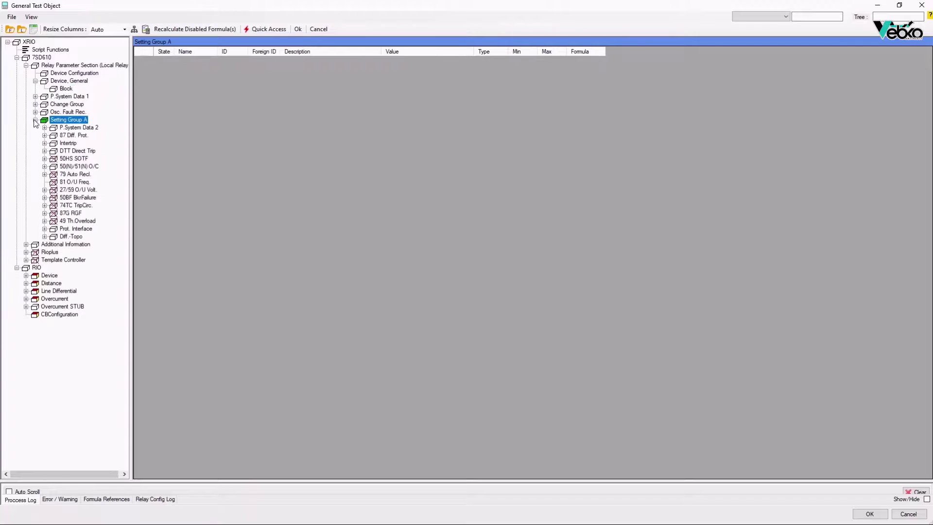
left_click(44, 129)
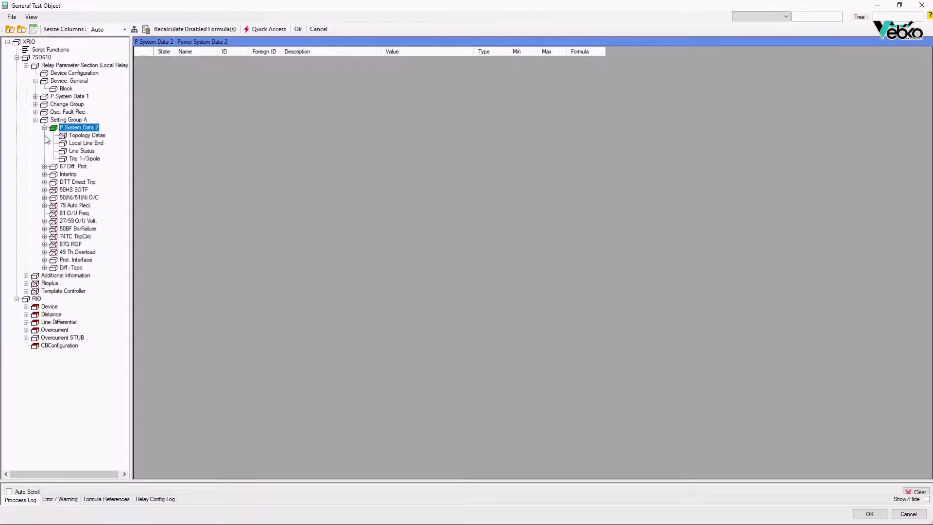
left_click(44, 167)
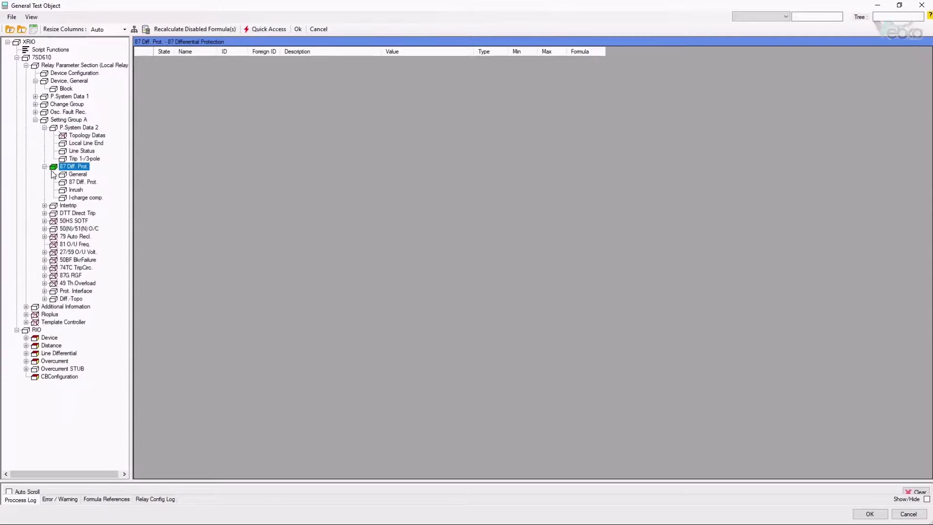
left_click(67, 175)
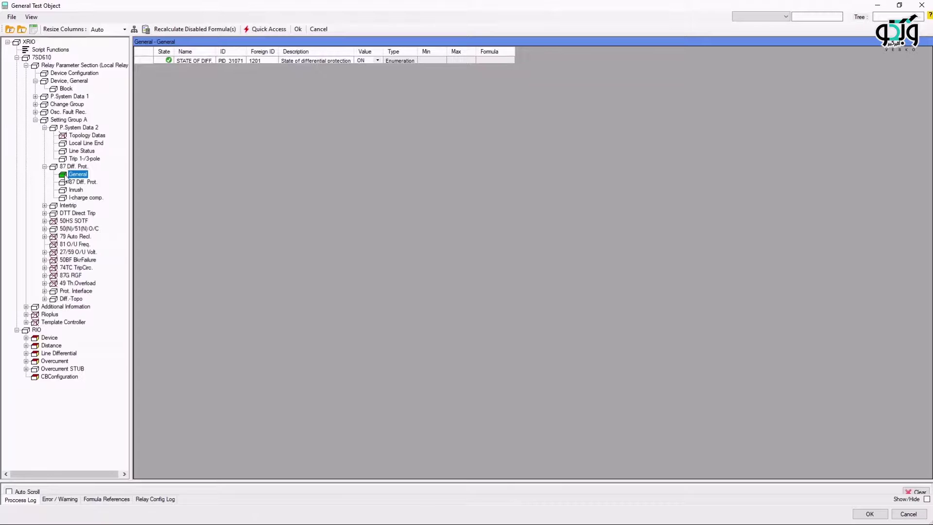
left_click(68, 182)
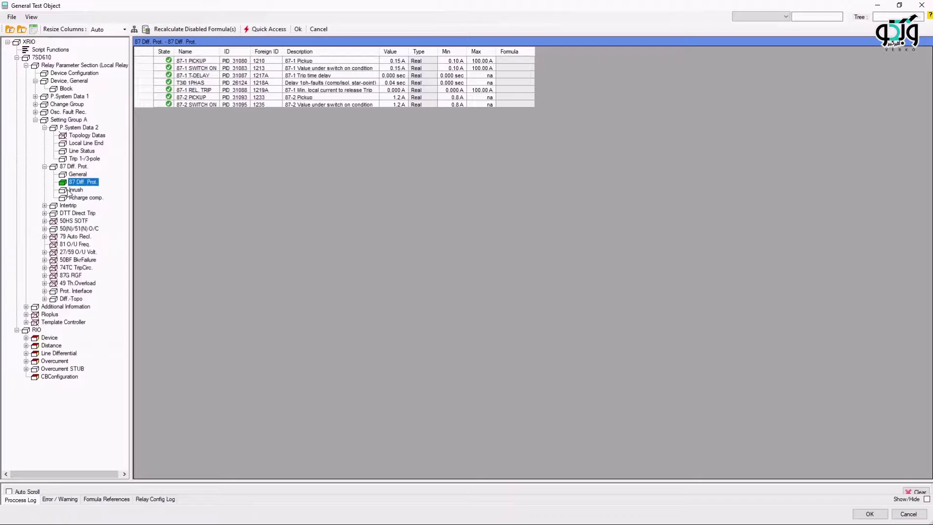
left_click(69, 191)
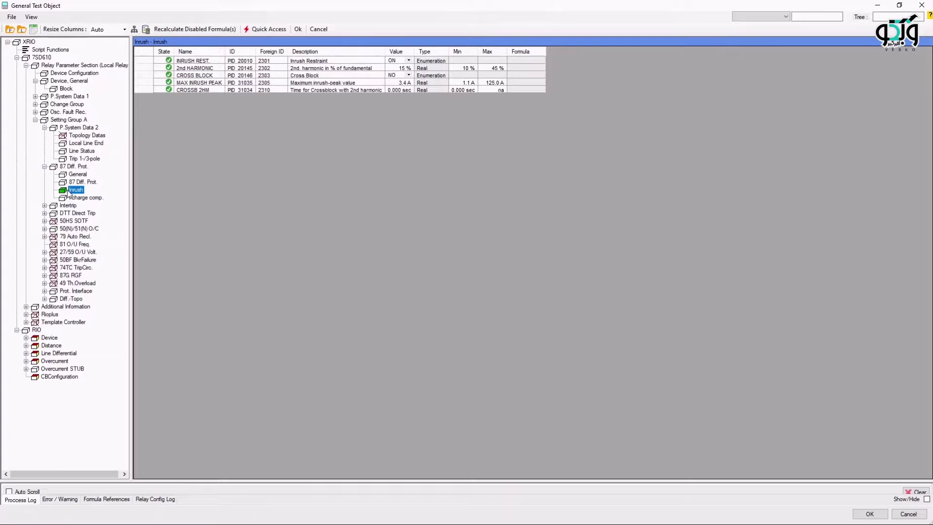
left_click(70, 198)
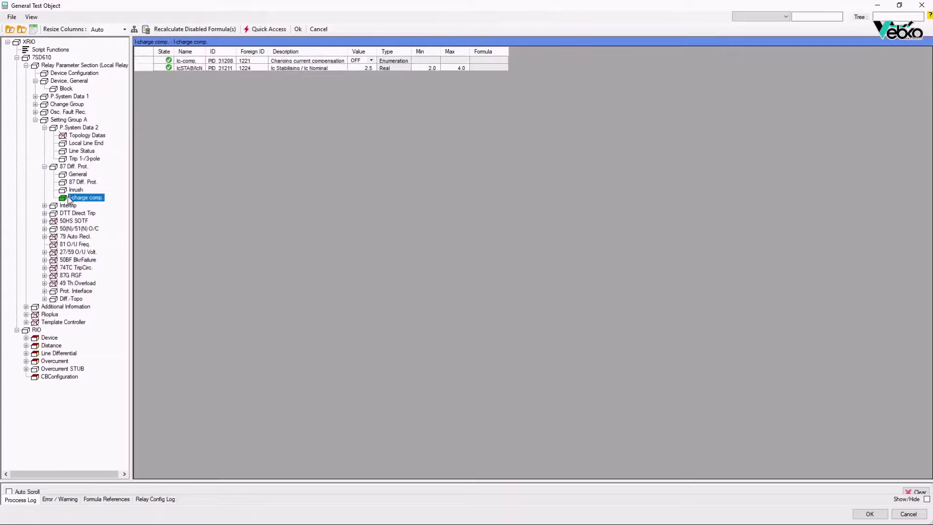
Step: In the Remote Relay parameter section, set 87-1 PICKUP to 0.1 A with CT primary 800 A
left_click(26, 306)
left_click(56, 368)
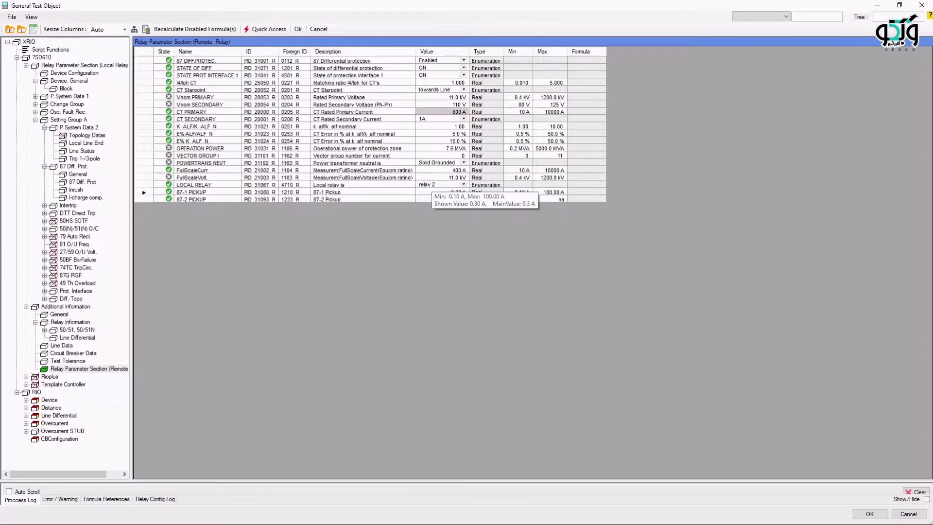
type("0.1")
key("Return")
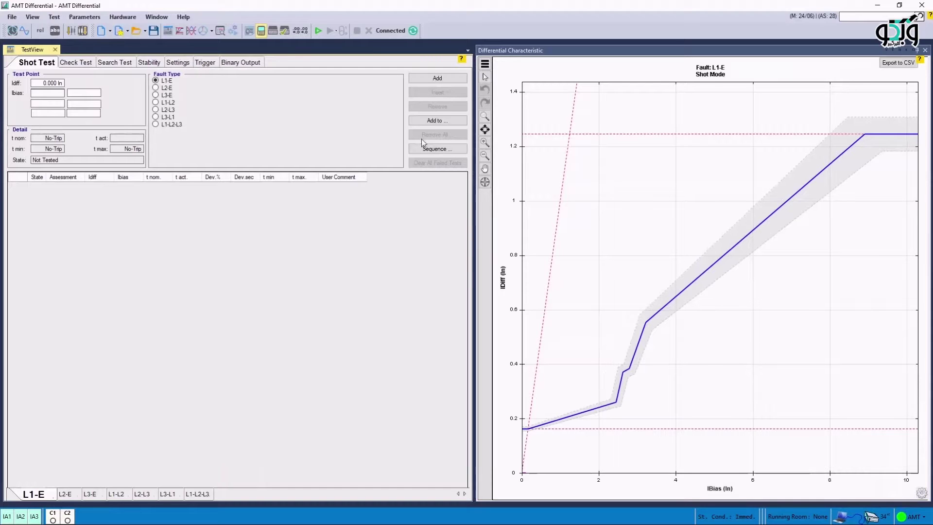
left_click(262, 31)
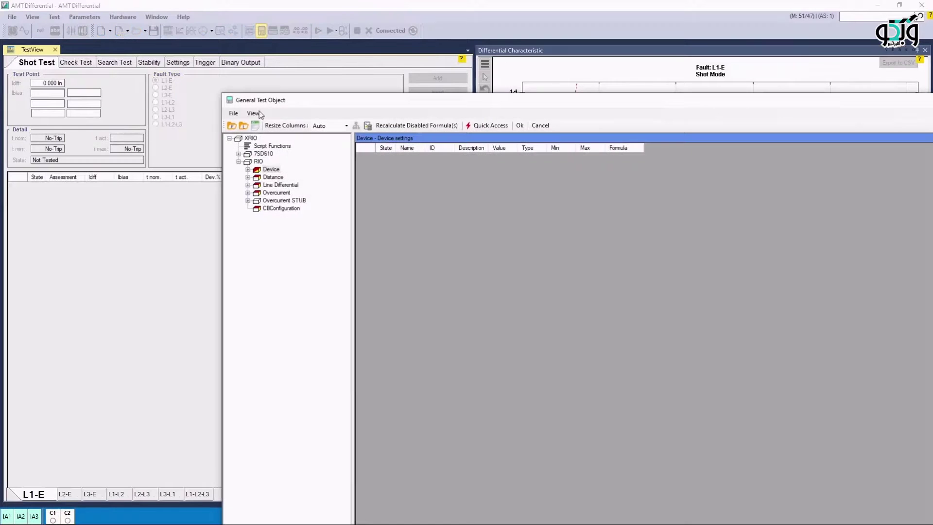
double_click(272, 185)
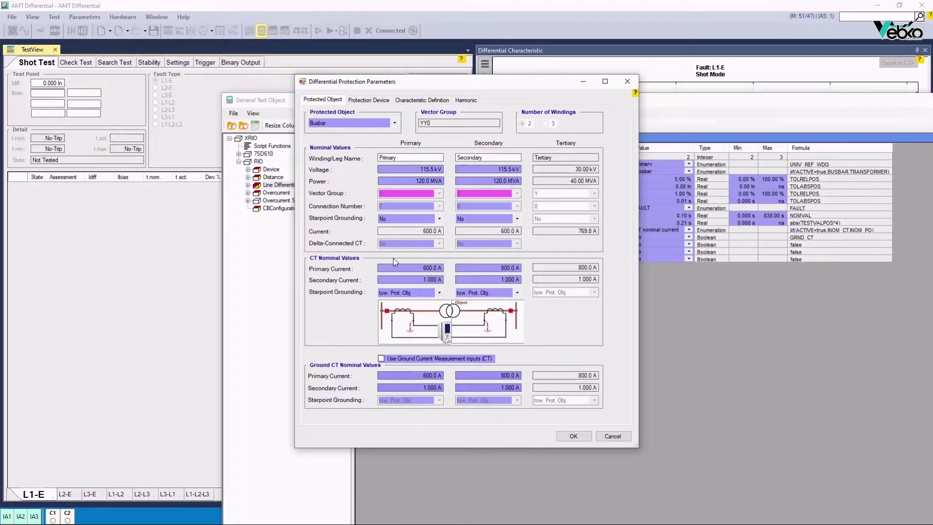
mouse_move(394, 271)
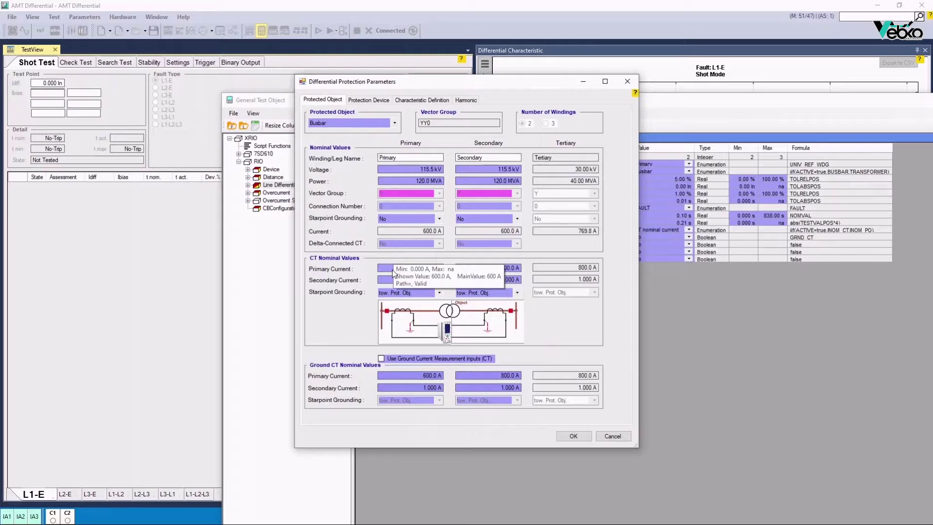
left_click(574, 436)
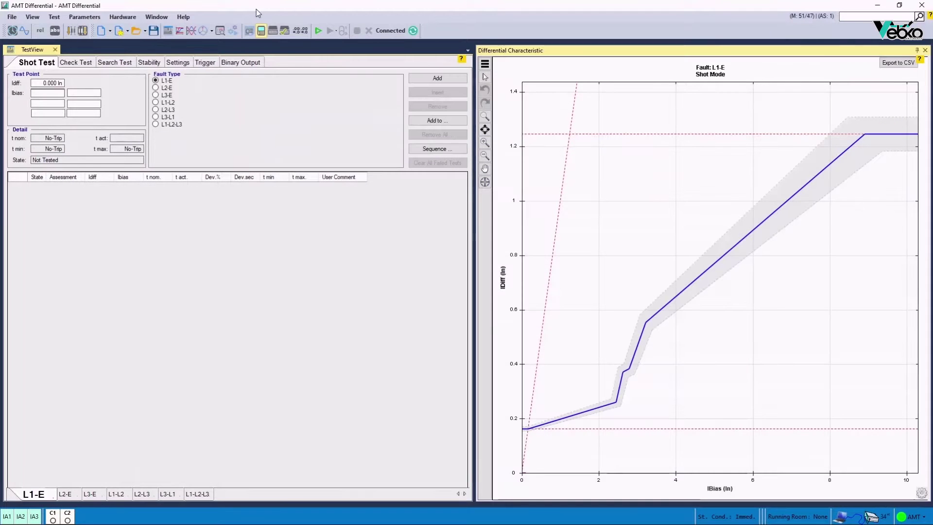
Step: Add the shot data Detail View, then return to the Differential Characteristic tab
left_click(33, 16)
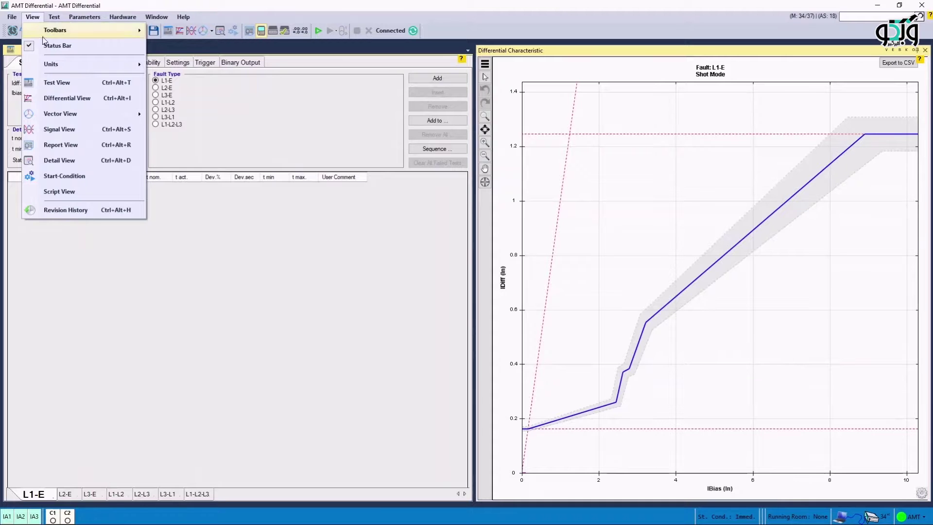
left_click(60, 160)
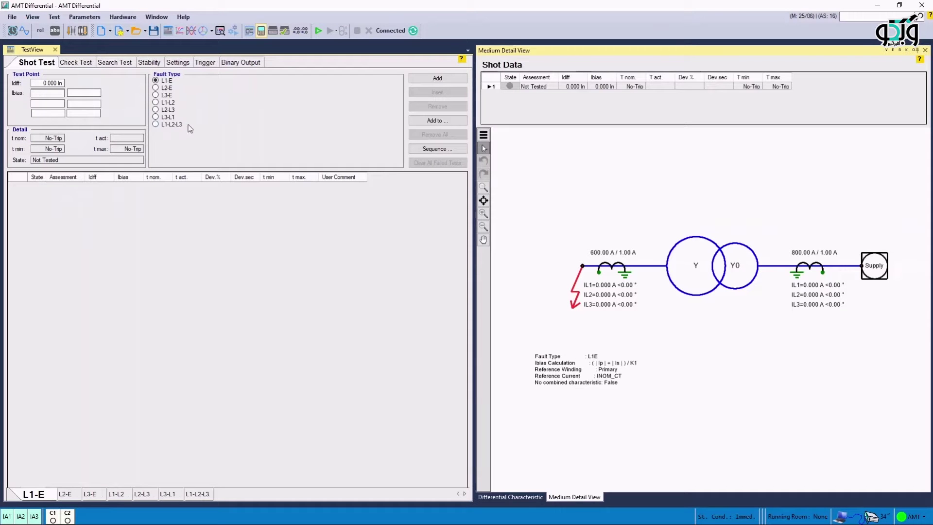
left_click(356, 250)
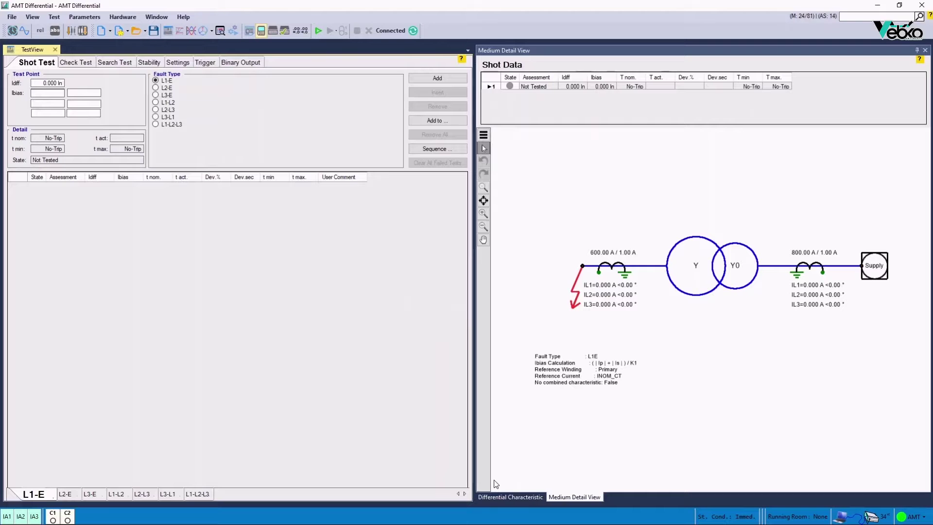
left_click(527, 497)
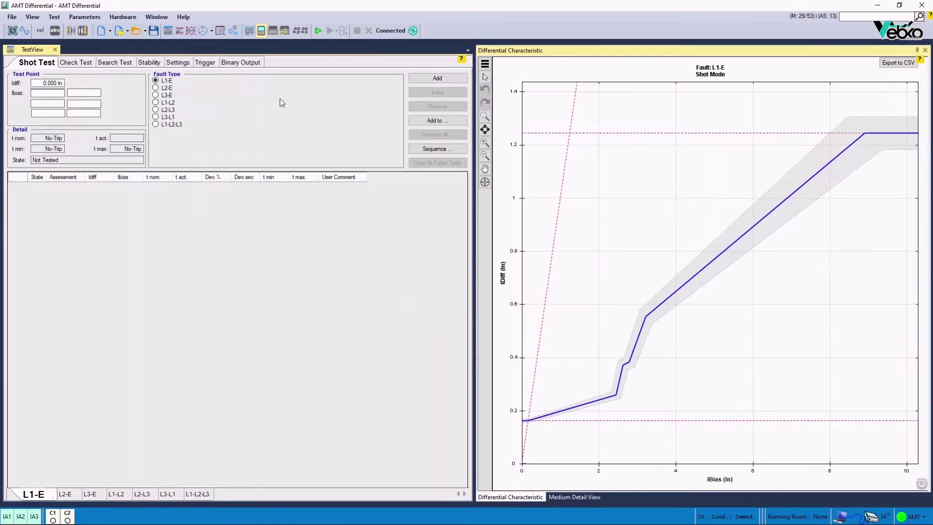
Step: Set tests to start on GPS time at the next full 20 seconds
left_click(234, 30)
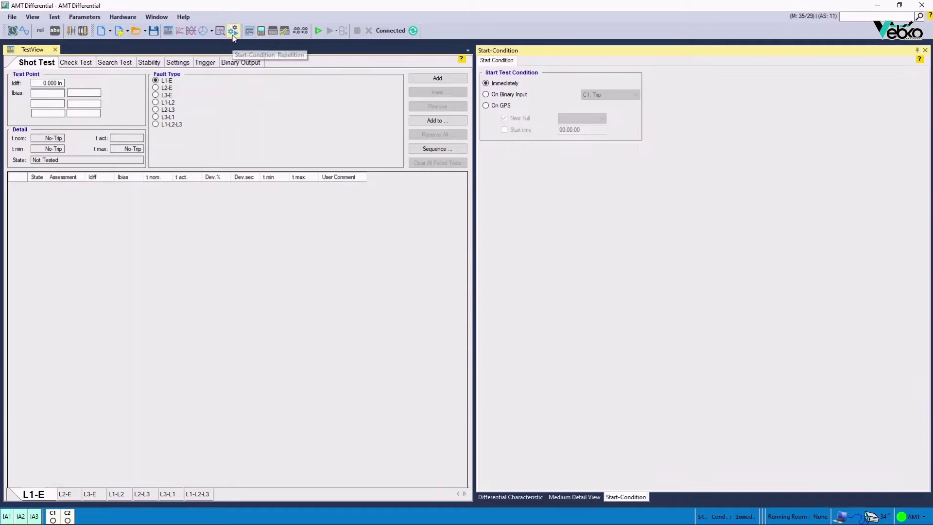
left_click(500, 107)
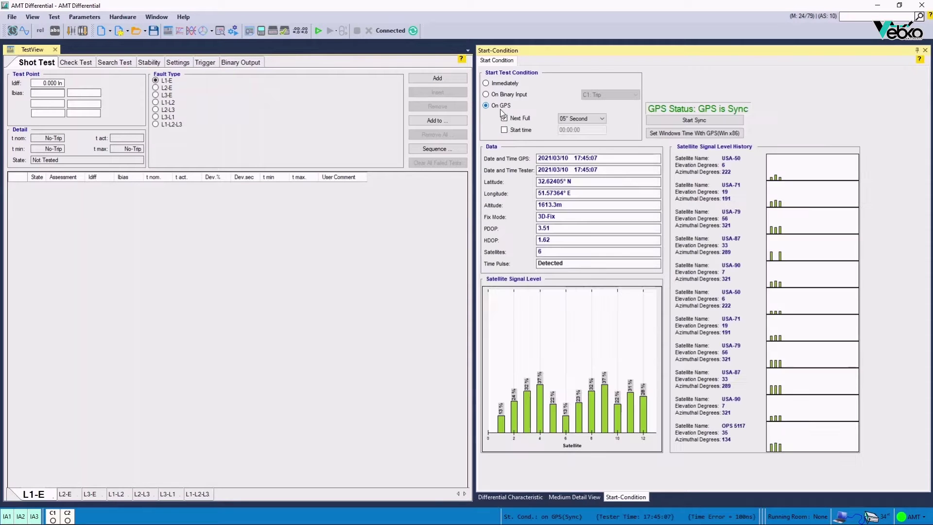
left_click(509, 130)
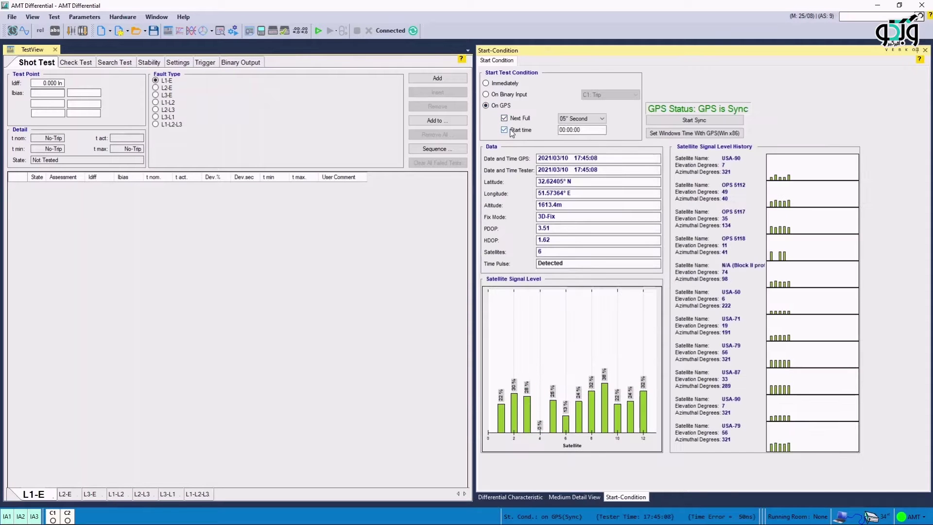
left_click(582, 119)
left_click(583, 144)
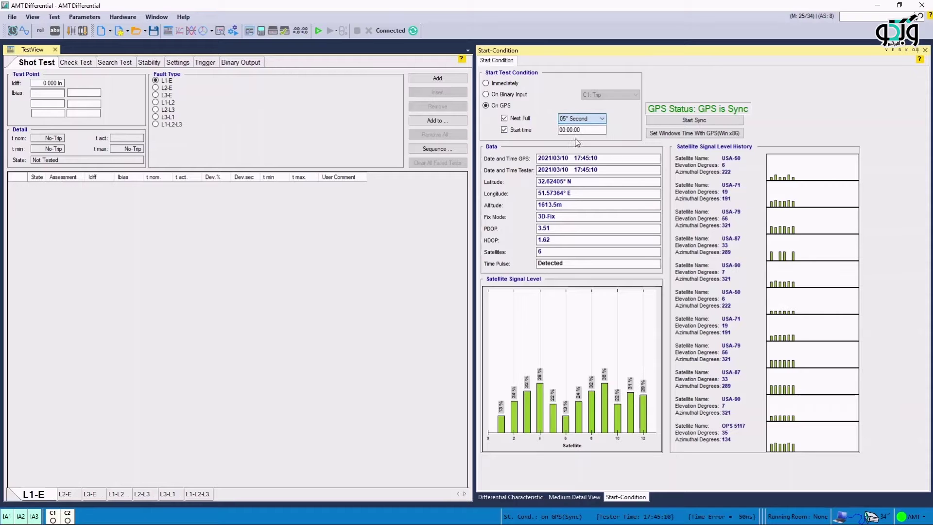
Step: Synchronise the tester to GPS, then add a trip test point at 1.050 In bias
left_click(664, 120)
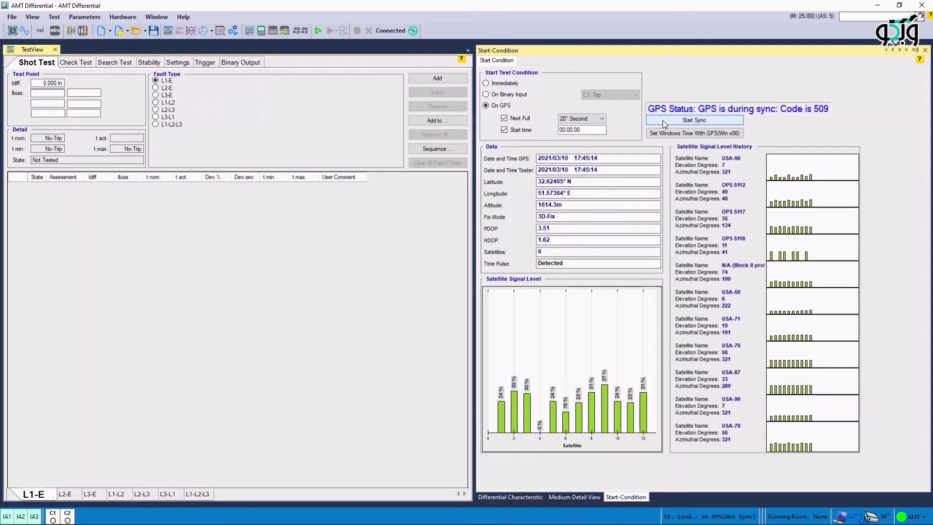
left_click(580, 130)
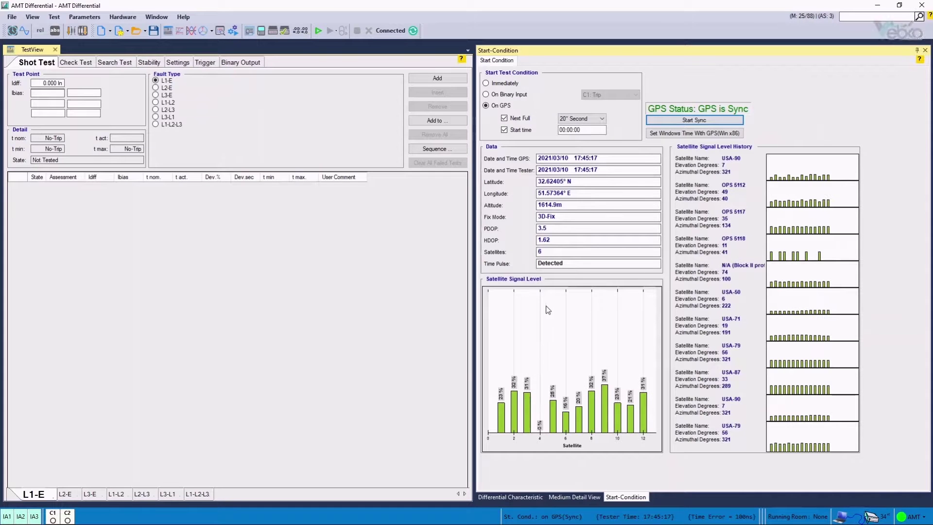
left_click(508, 497)
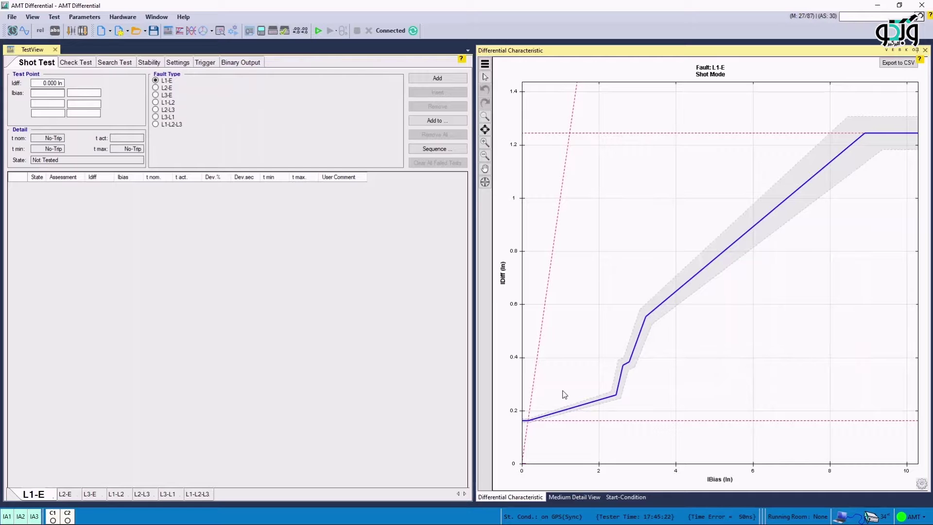
left_click(563, 394)
Step: Add trip test points at 1.808, 2.579, 3.729 and 4.778 In bias
left_click(592, 371)
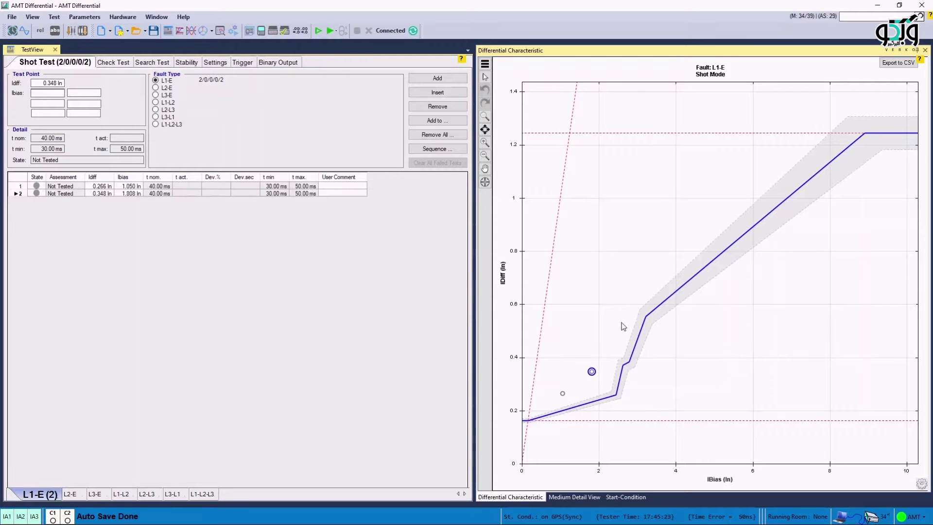
left_click(622, 320)
left_click(666, 266)
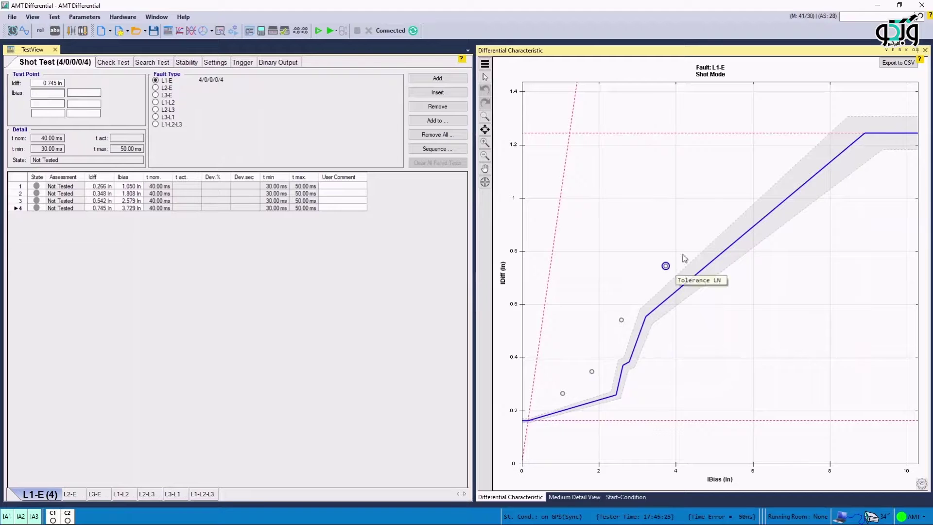
left_click(706, 226)
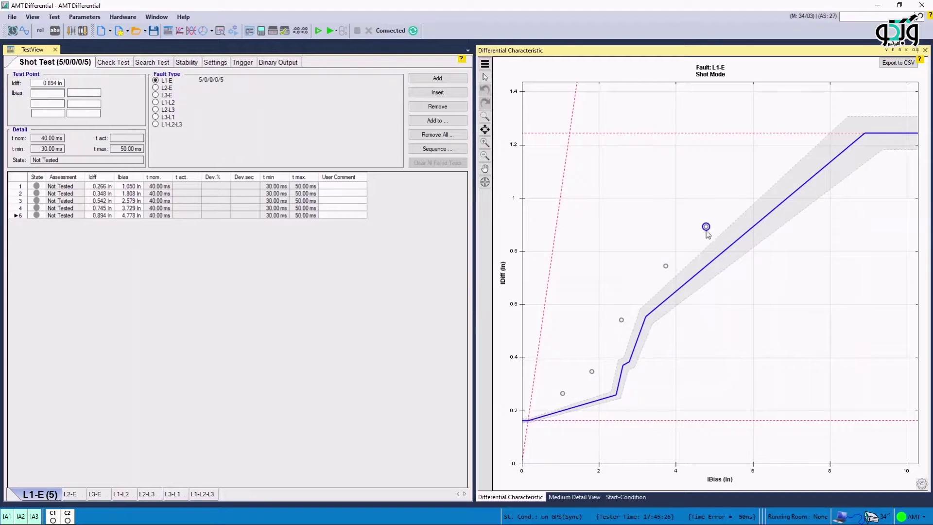
Step: Add five no-trip points (2.958, 3.855, 4.841, 5.802 In bias) and show row numbers on the chart
left_click(587, 414)
left_click(636, 387)
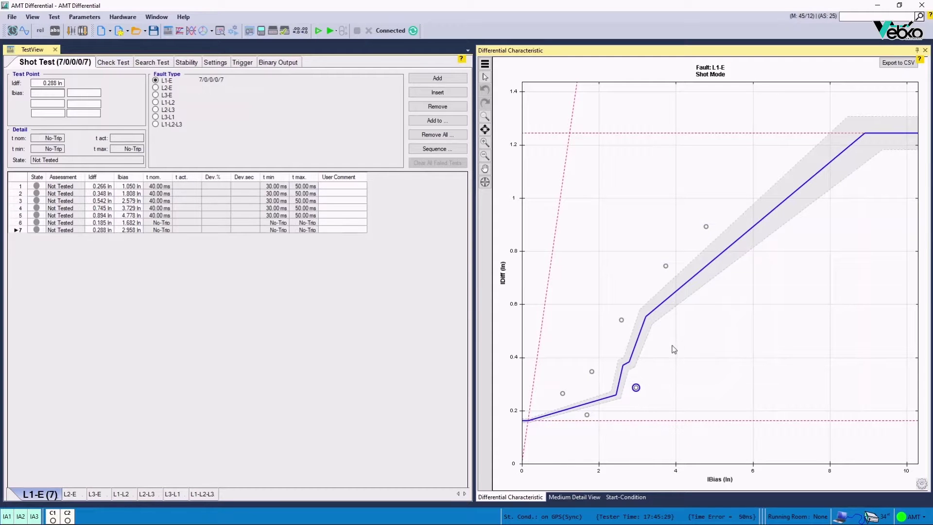
left_click(671, 336)
left_click(709, 307)
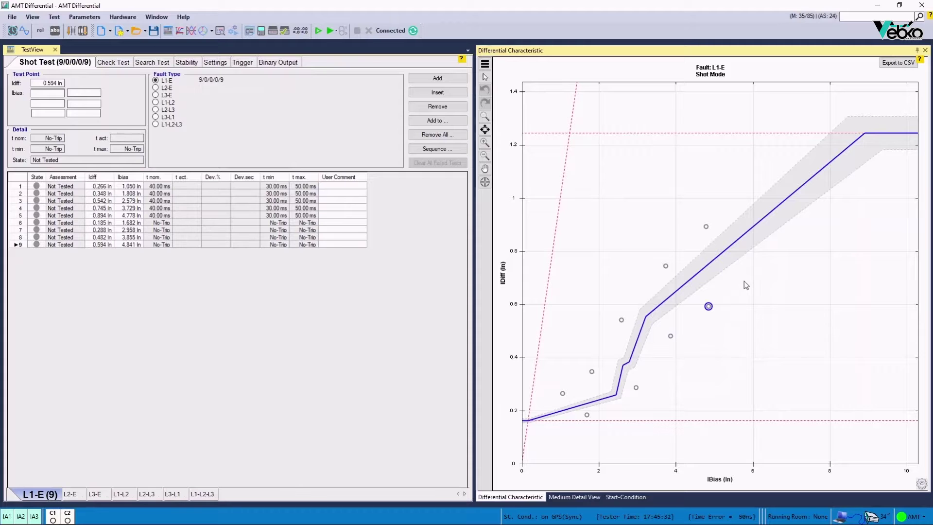
left_click(747, 281)
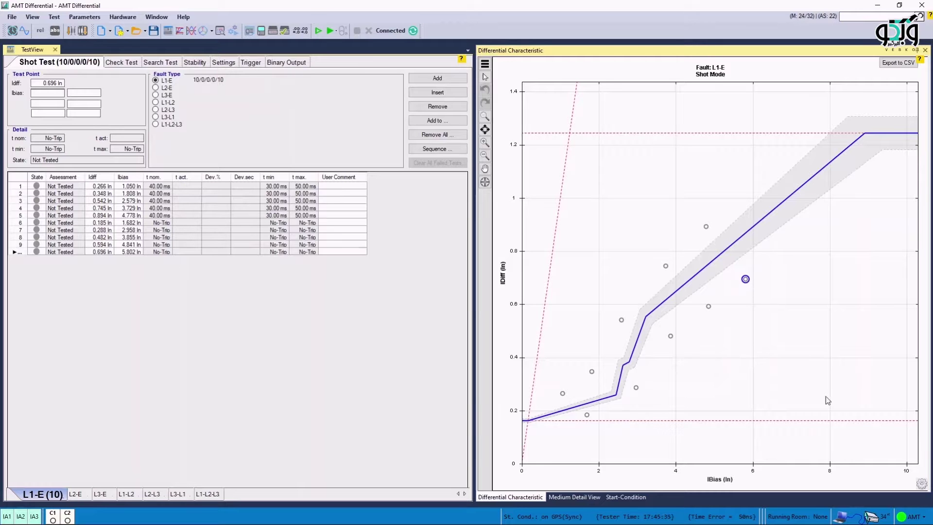
left_click(922, 484)
left_click(592, 461)
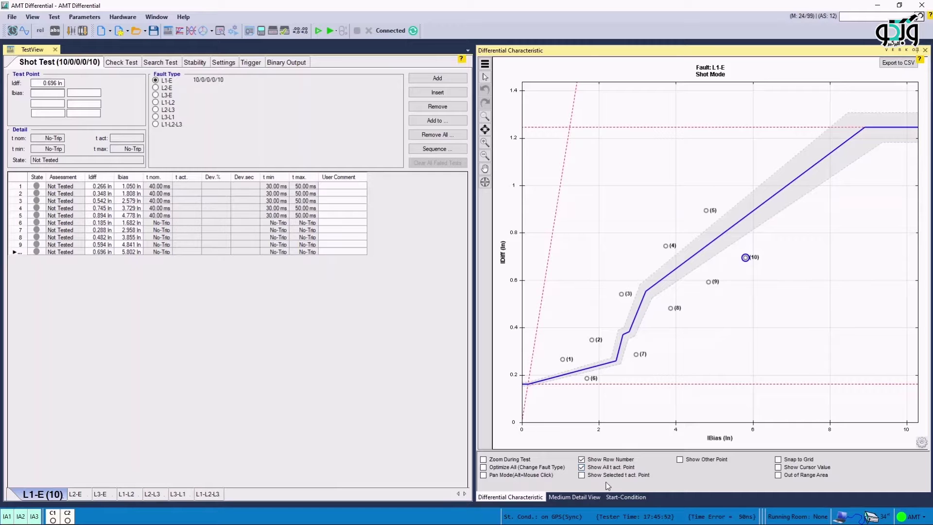
Step: Start the shot test on GPS time at 17:46:30 with Next Full unchecked
left_click(626, 497)
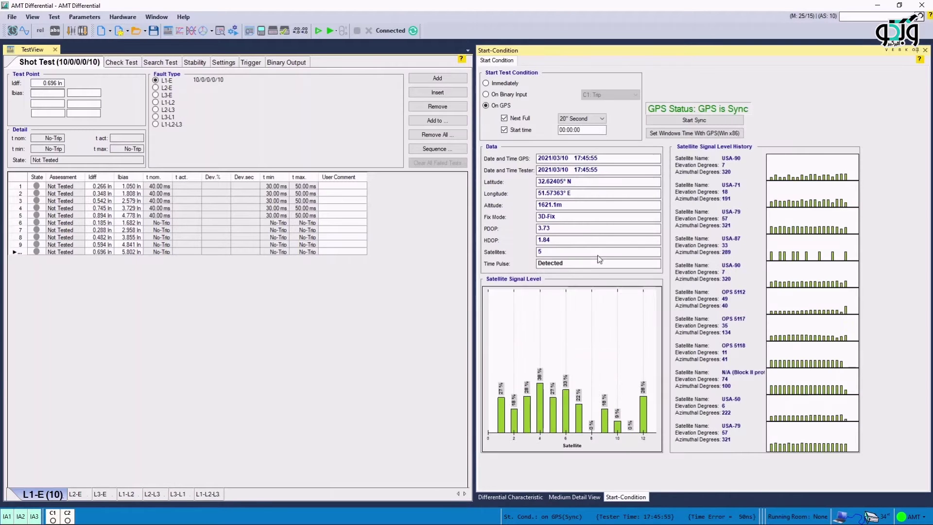
left_click(586, 131)
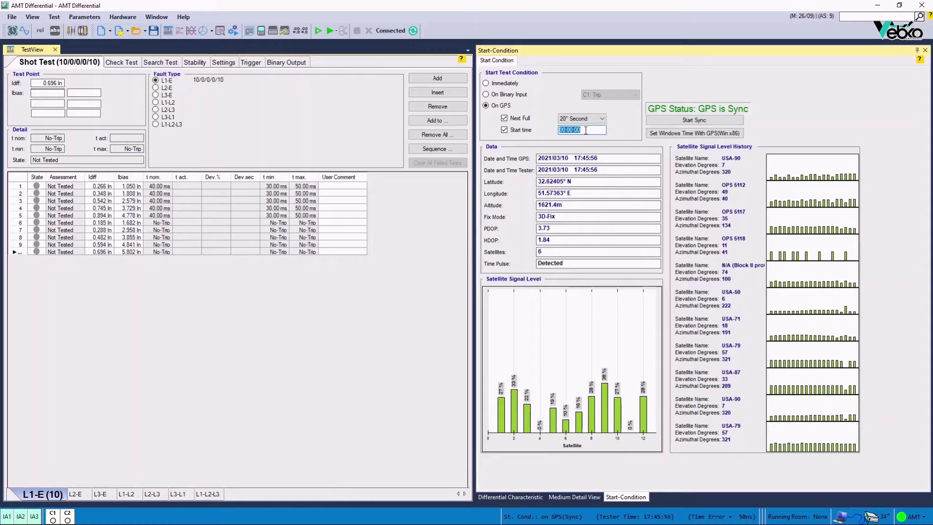
type("17:")
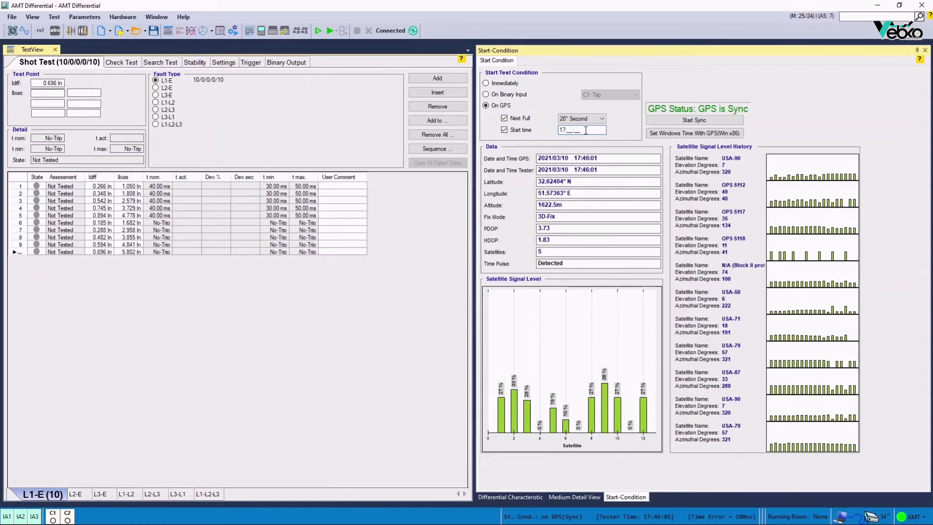
type("46:30")
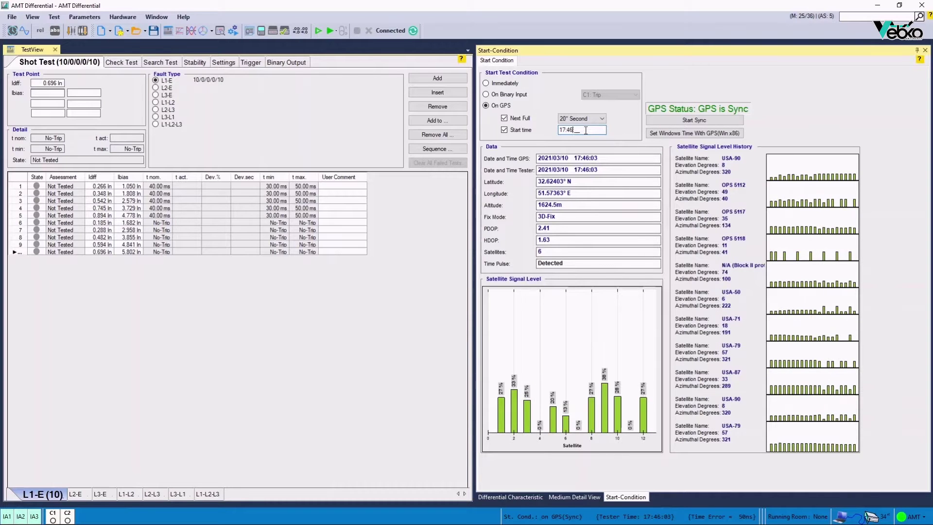
left_click(504, 118)
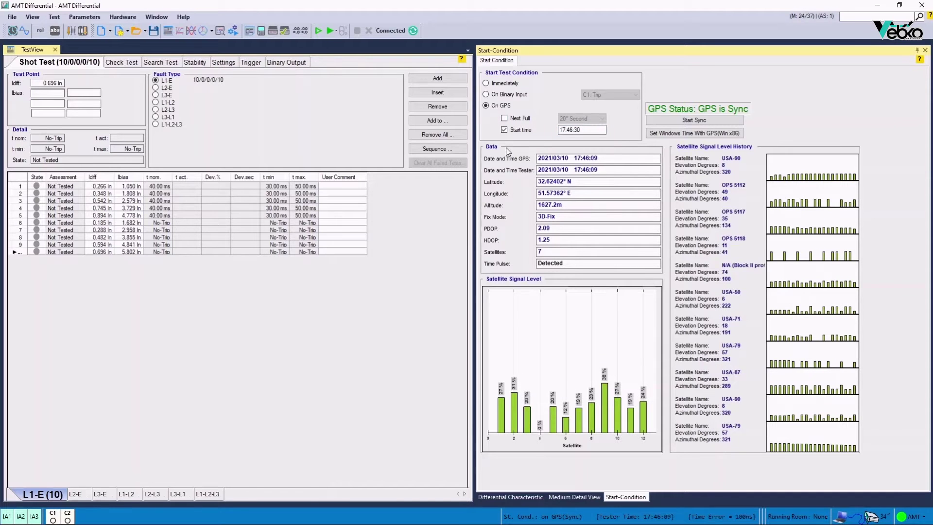
left_click(331, 31)
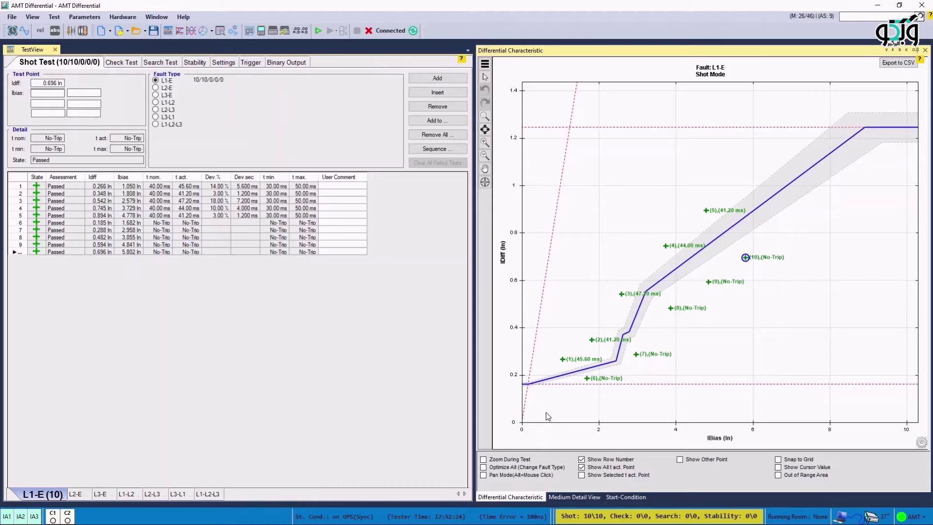
Step: After all ten shot points pass, switch to the Search Test page
left_click(174, 65)
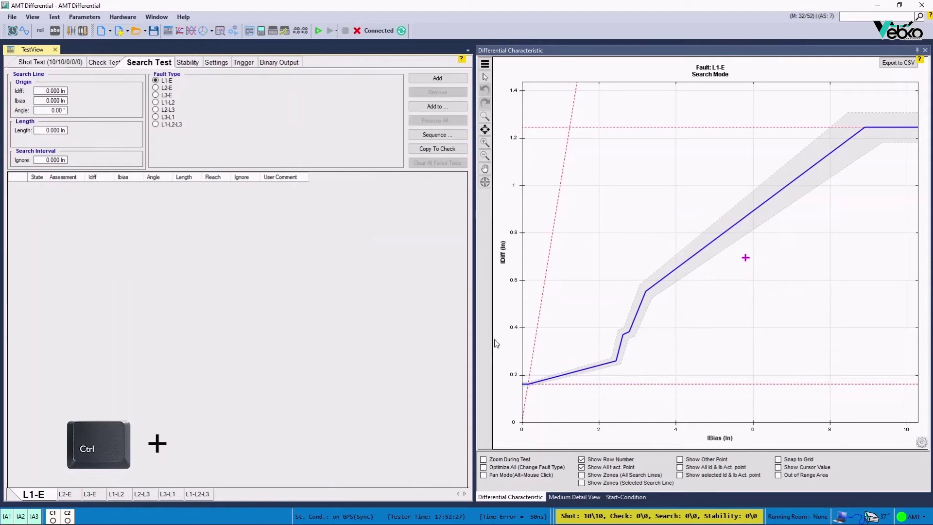
Step: Draw six search lines across the L1-E characteristic spanning 1.113 to 6.206 In bias
left_click_drag(566, 359, 579, 383)
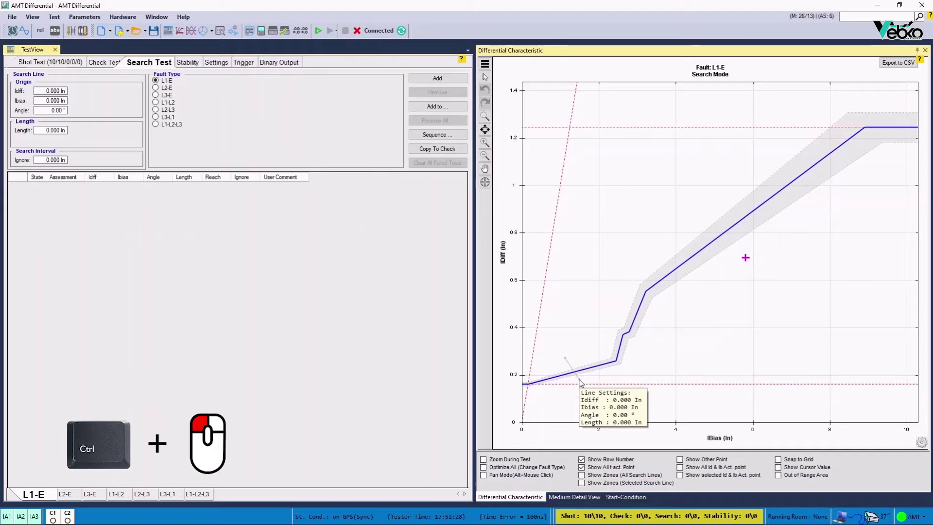
left_click_drag(596, 351, 607, 380)
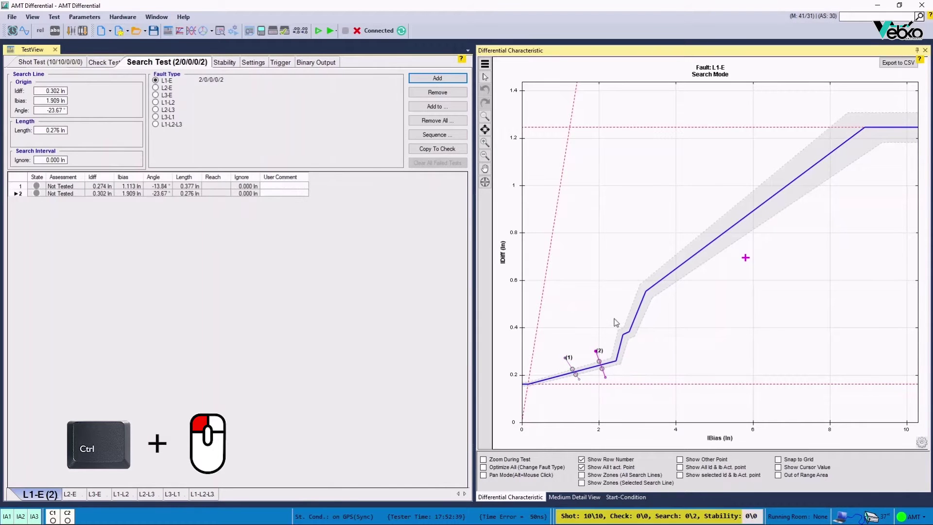
left_click_drag(624, 318, 650, 329)
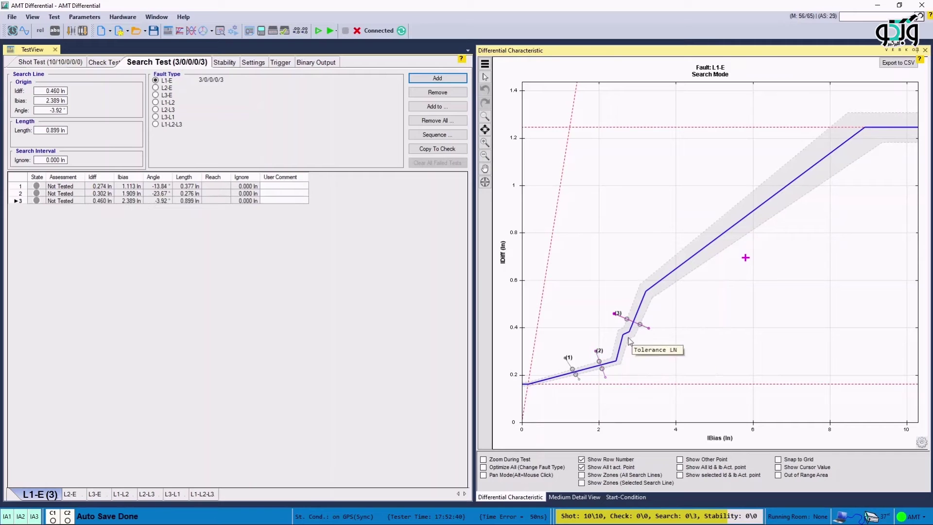
left_click_drag(652, 252, 686, 287)
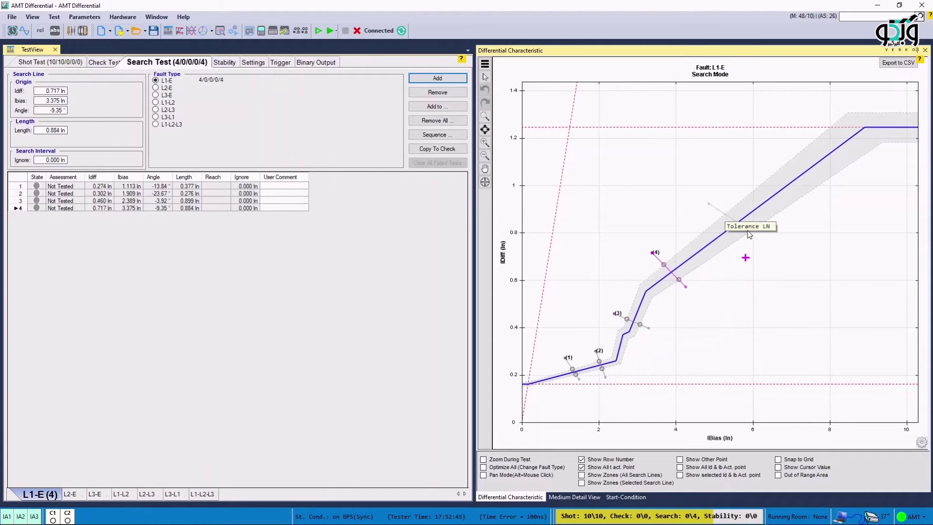
left_click(758, 246)
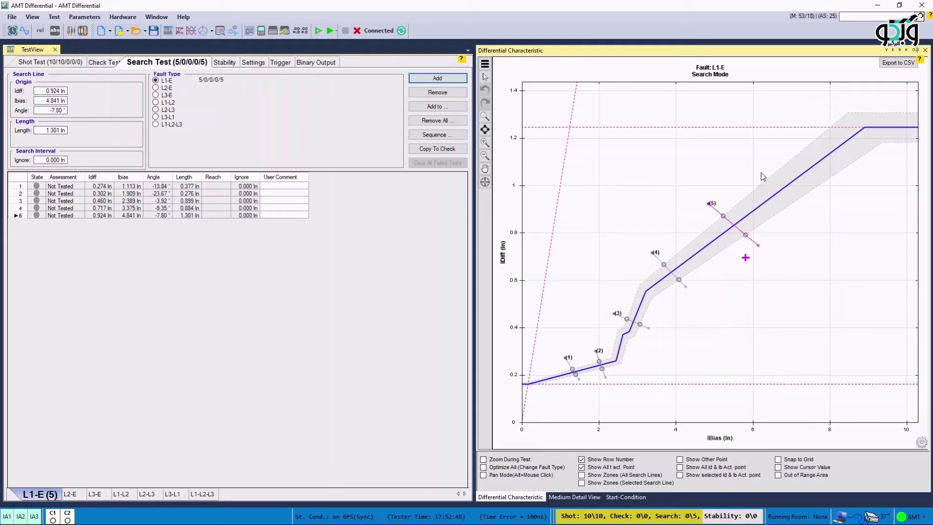
left_click(797, 214)
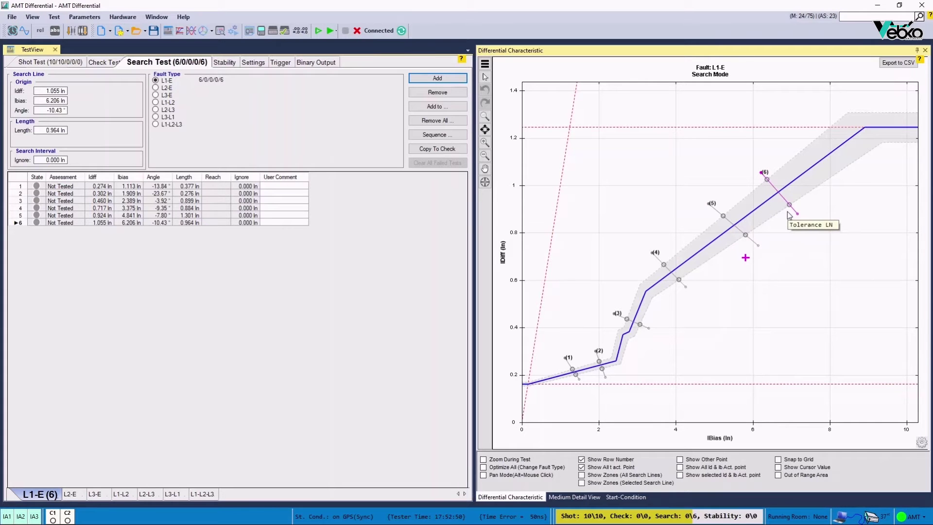
left_click(234, 30)
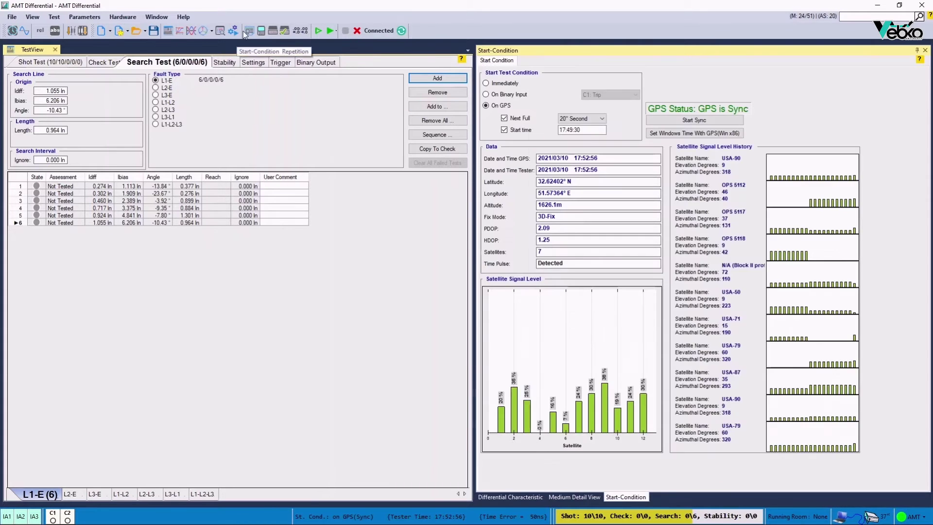
Step: Set Next Full to 05 seconds and start time 17:53:30, then run the search test
left_click(581, 119)
left_click(578, 128)
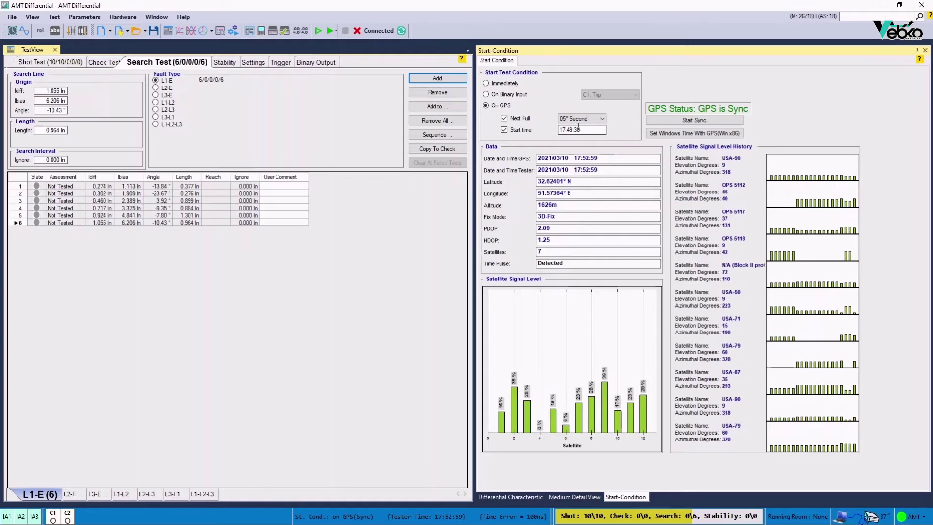
left_click_drag(559, 129, 599, 130)
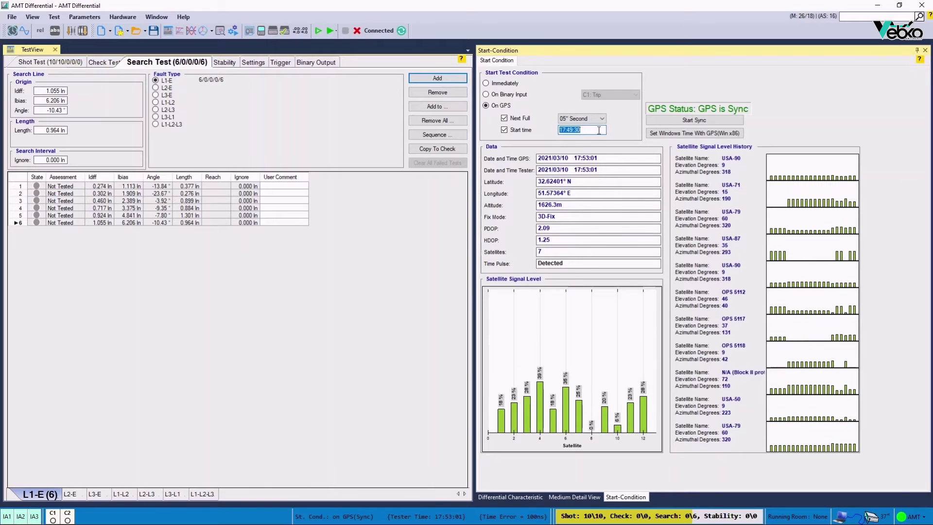
type("17:53:3")
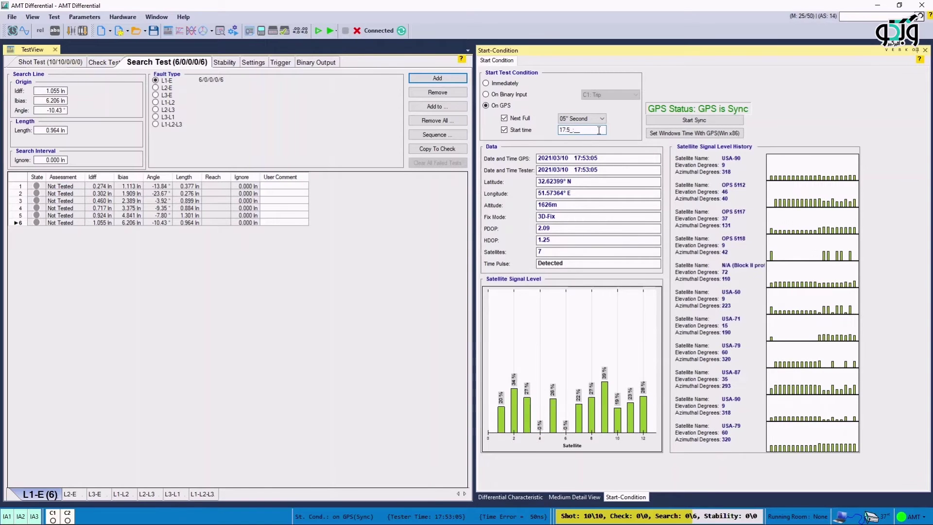
type("0")
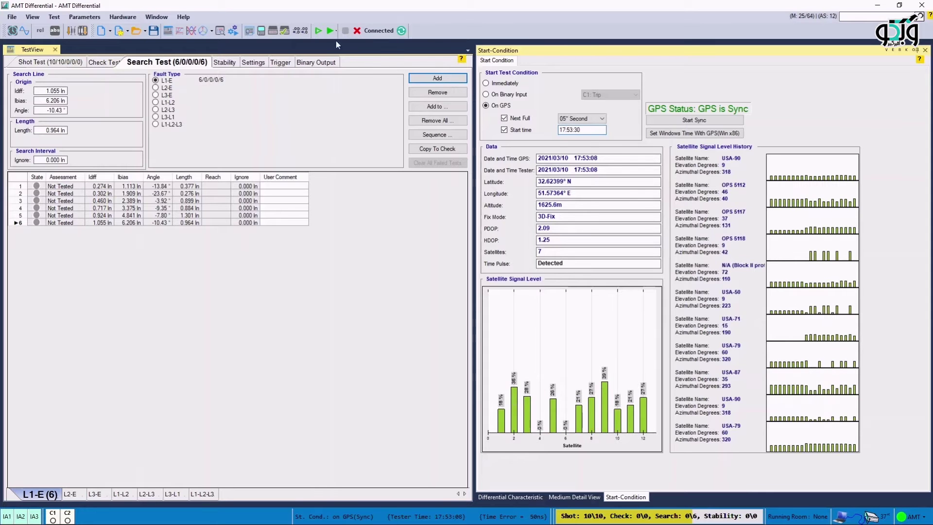
left_click(329, 31)
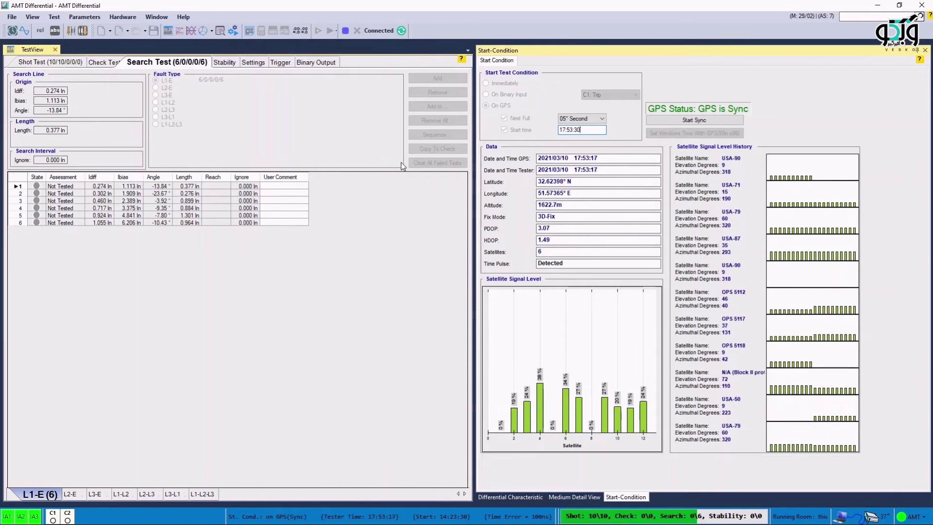
left_click(505, 497)
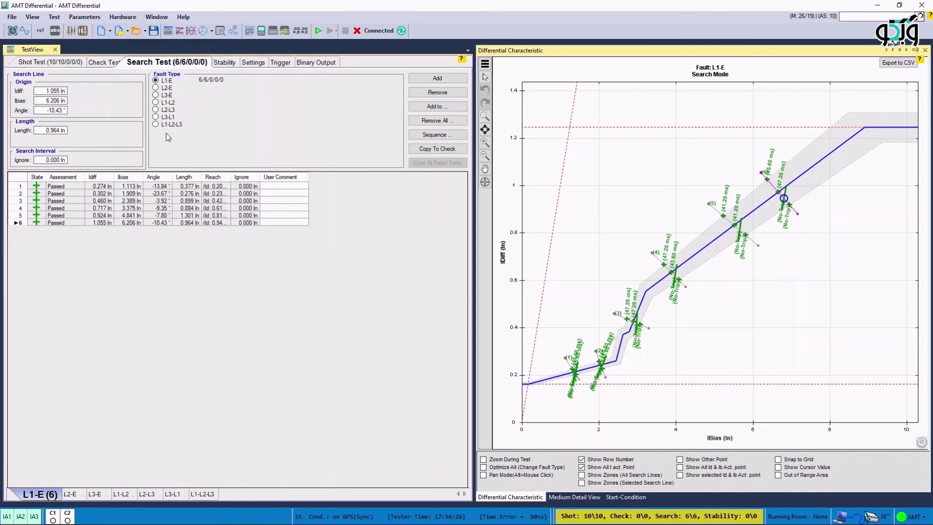
Step: Generate the test report from Parameters > Report with the advanced options expanded
left_click(95, 21)
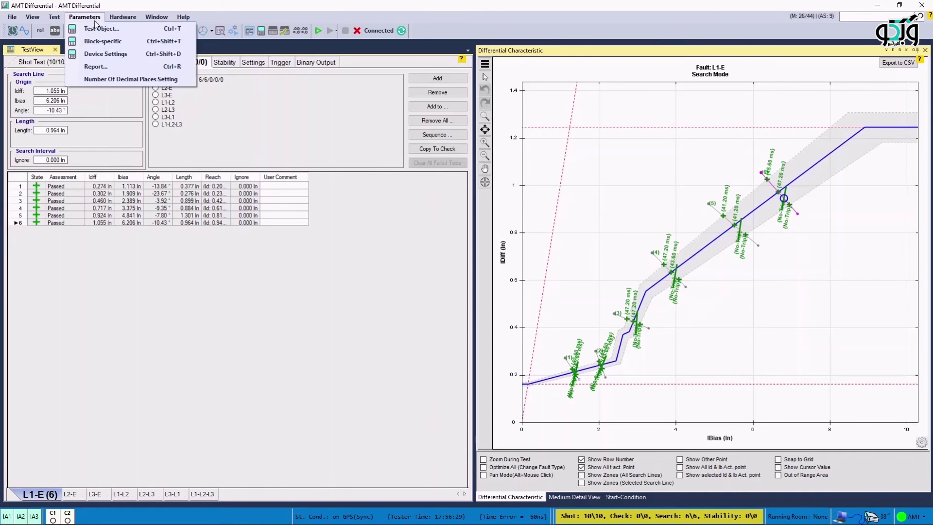
left_click(96, 66)
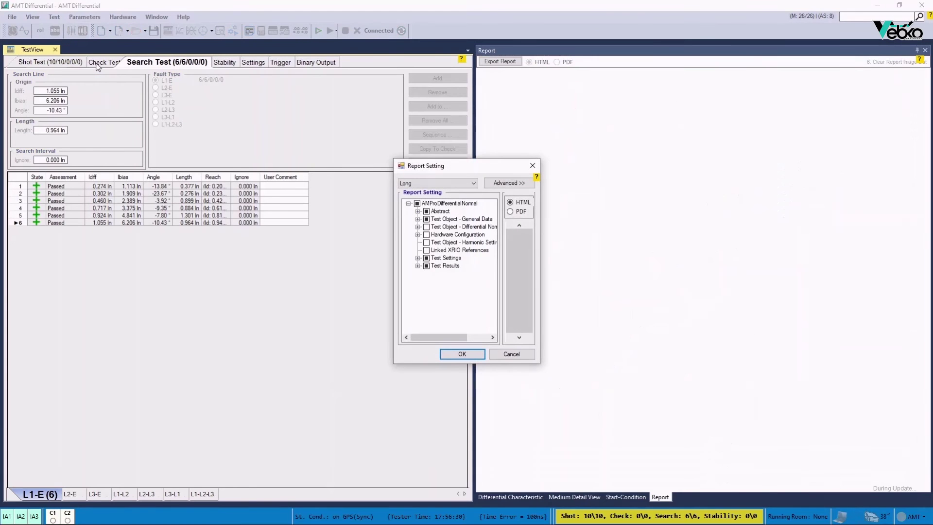
left_click(504, 184)
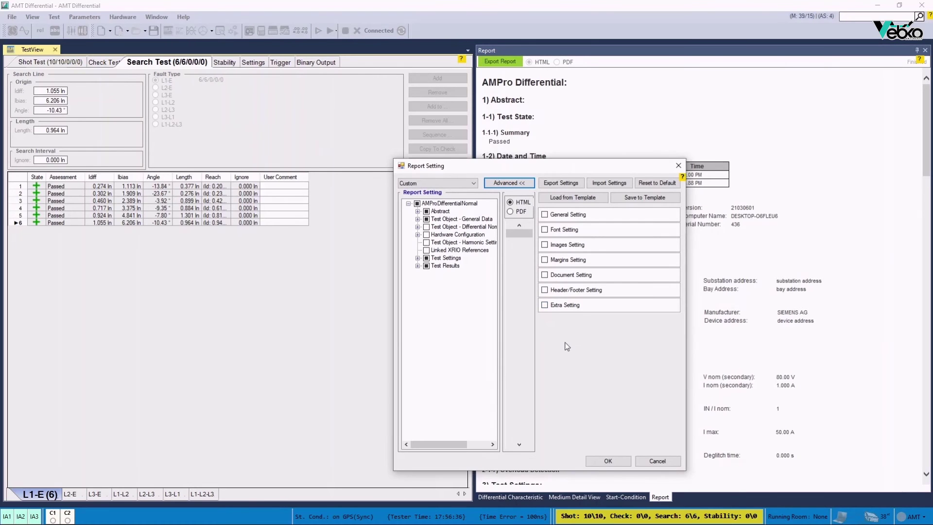
left_click(608, 461)
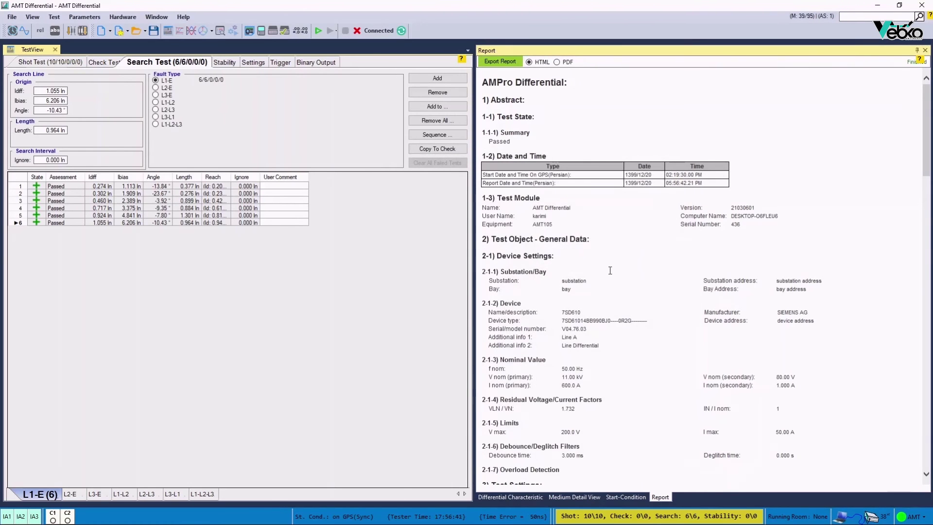